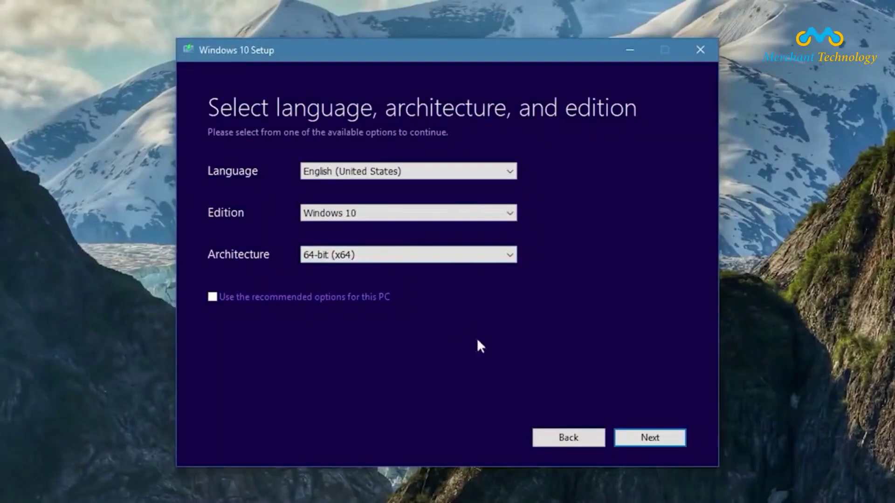
Step: Continue the setup with English (United States), the Windows 10 edition and 64-bit (x64) architecture
left_click(638, 441)
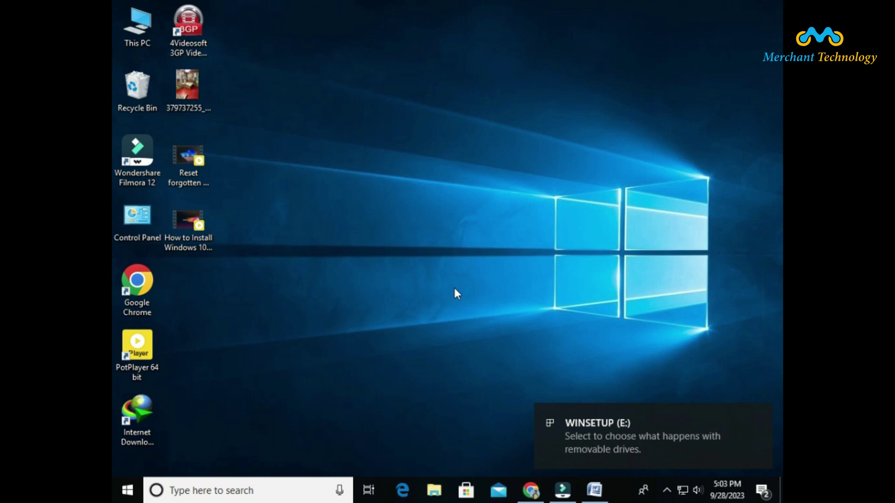
Step: Inspect the files on the WINSETUP (E:) drive and bring up the actions available for the drive
left_click(725, 239)
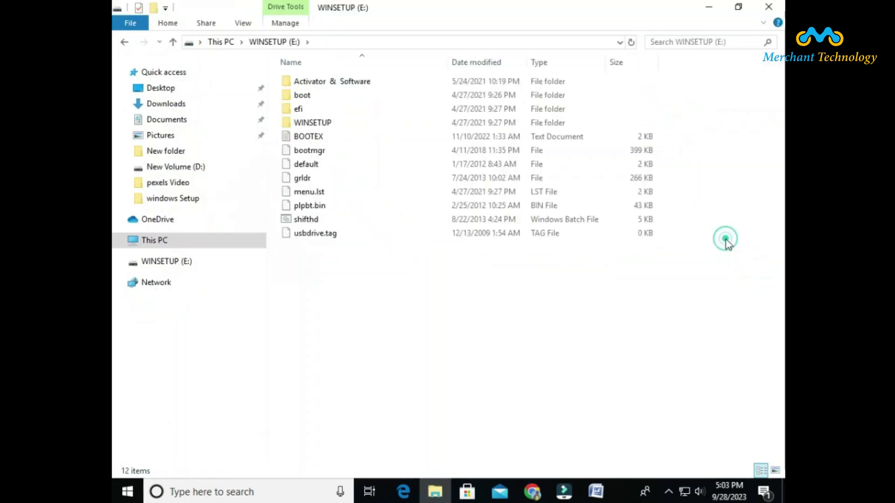
left_click_drag(385, 298, 441, 83)
right_click(420, 138)
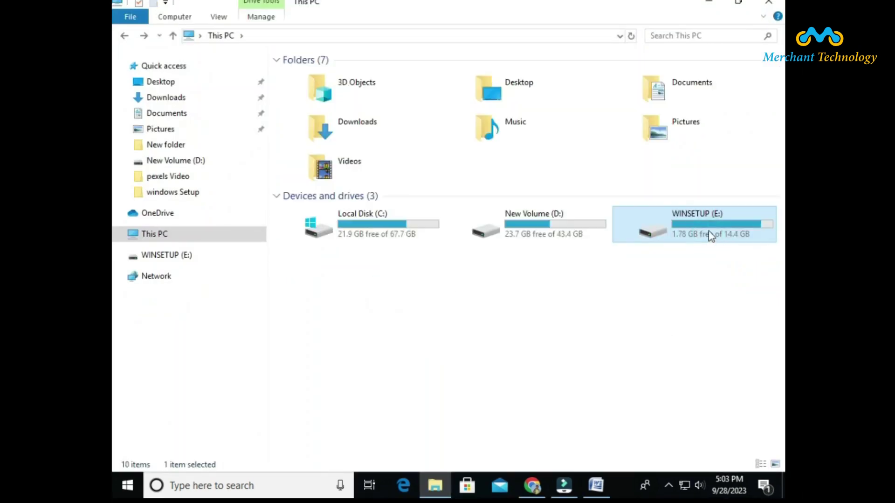
right_click(709, 230)
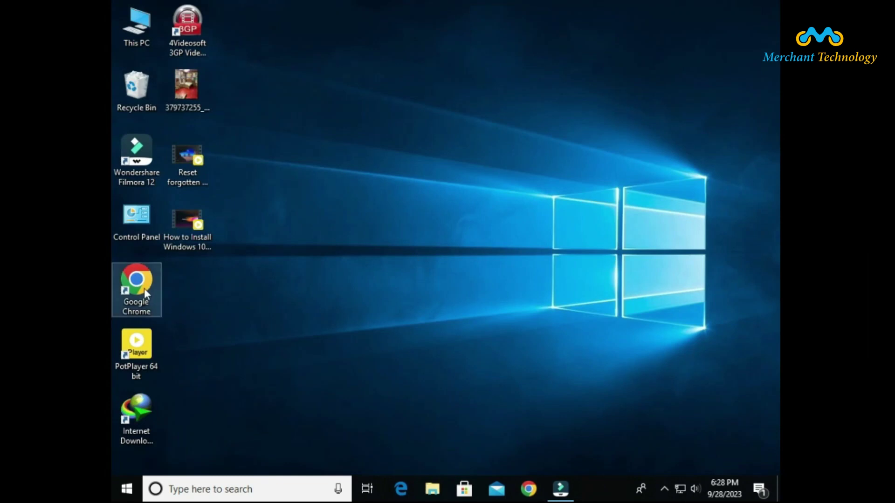
Step: Search the web in Google Chrome for "windows 10 download" and open Microsoft's Windows 10 Disc Image (ISO File) page
double_click(144, 287)
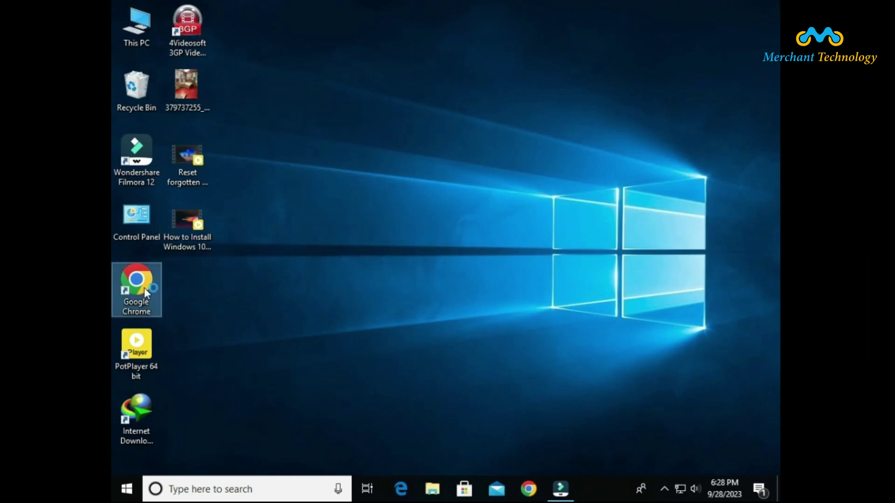
left_click(237, 35)
type("windows ")
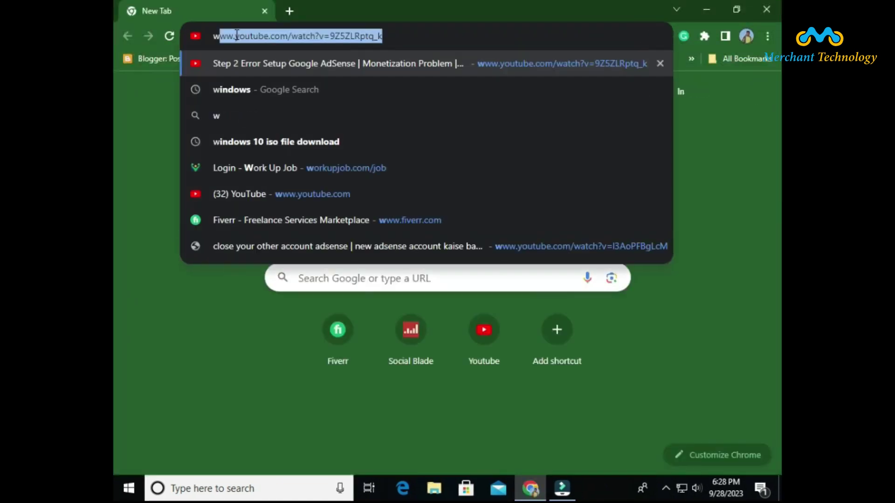
type("10 download")
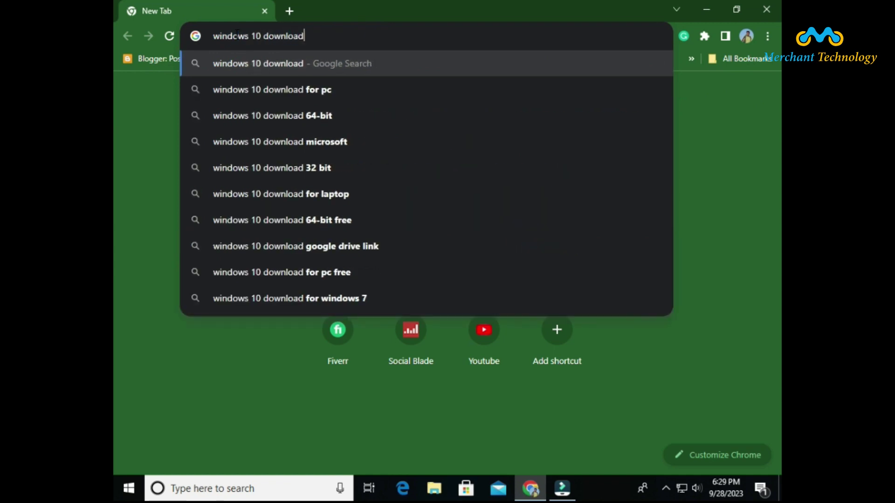
key("Return")
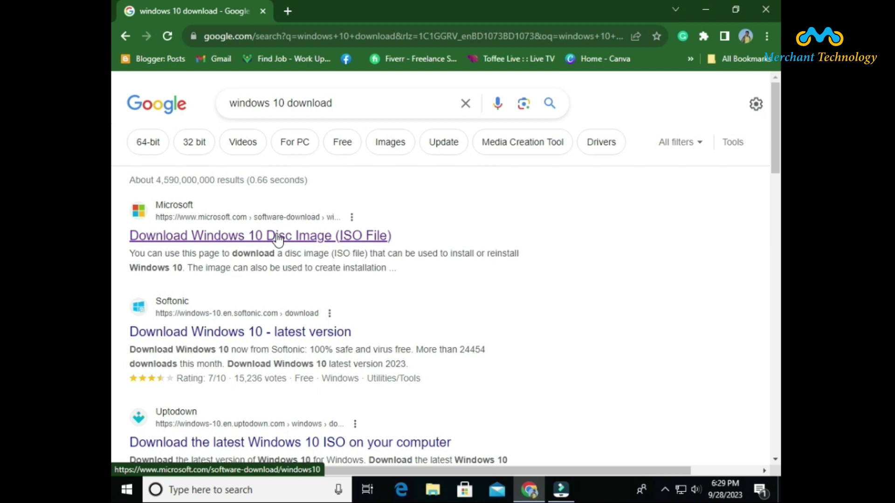
left_click(278, 236)
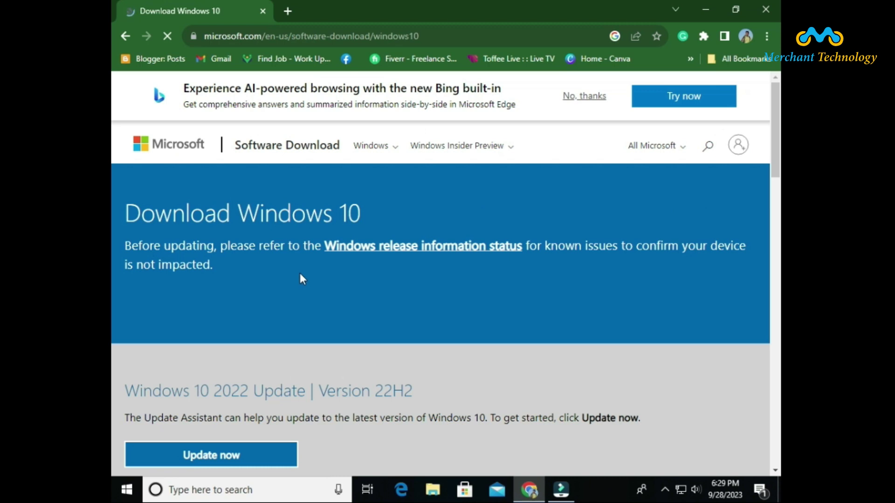
Step: Download MediaCreationTool22H2.exe from the Create Windows 10 installation media section
scroll(309, 312, "down", 3)
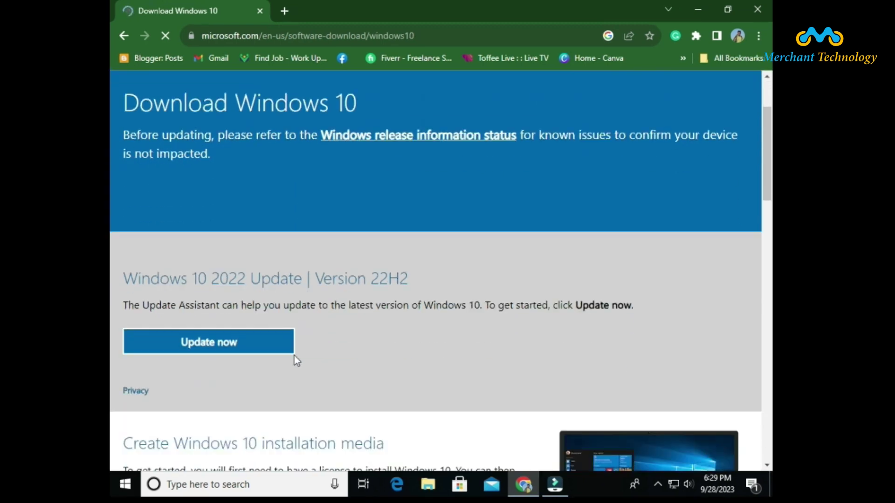
scroll(226, 340, "down", 5)
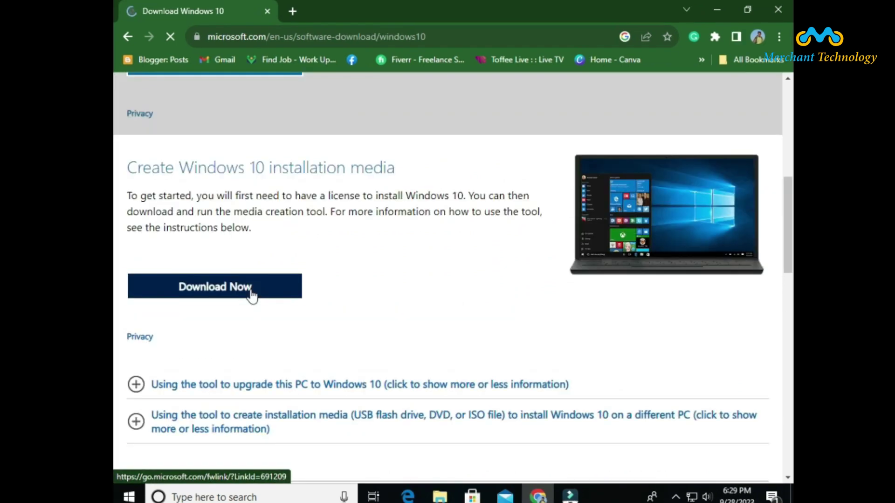
left_click(243, 283)
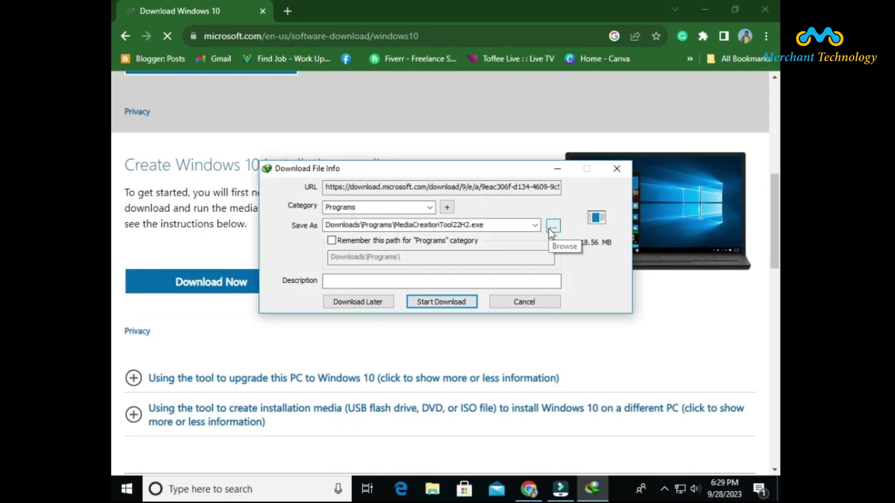
left_click(442, 302)
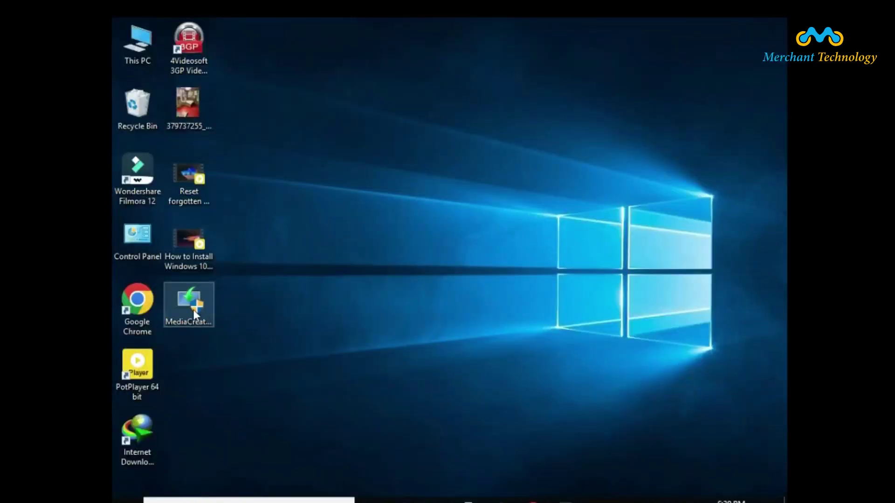
Step: Run MediaCreationTool22H2 from the desktop and accept the license terms
left_click_drag(186, 298, 398, 159)
right_click(399, 159)
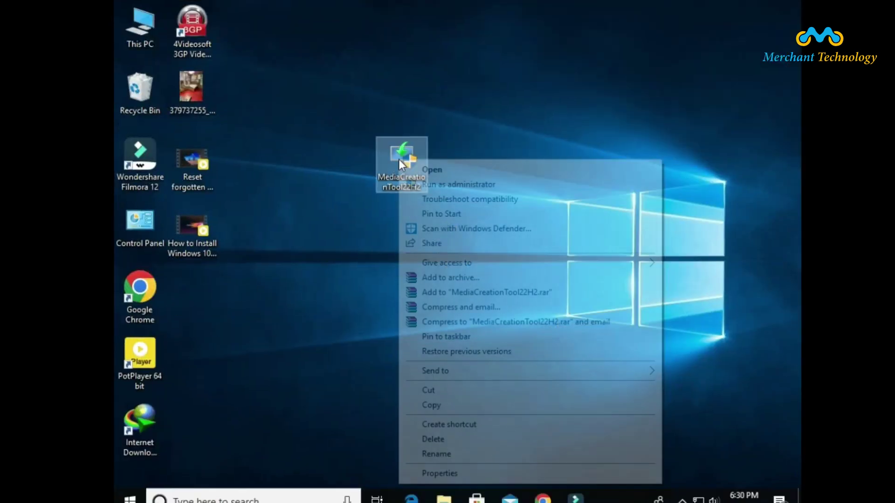
left_click(427, 171)
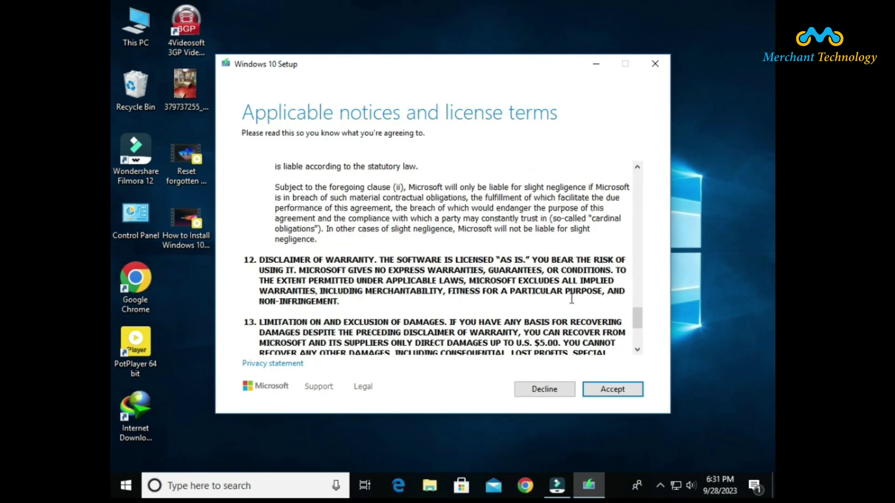
scroll(442, 265, "down", 5)
left_click(618, 397)
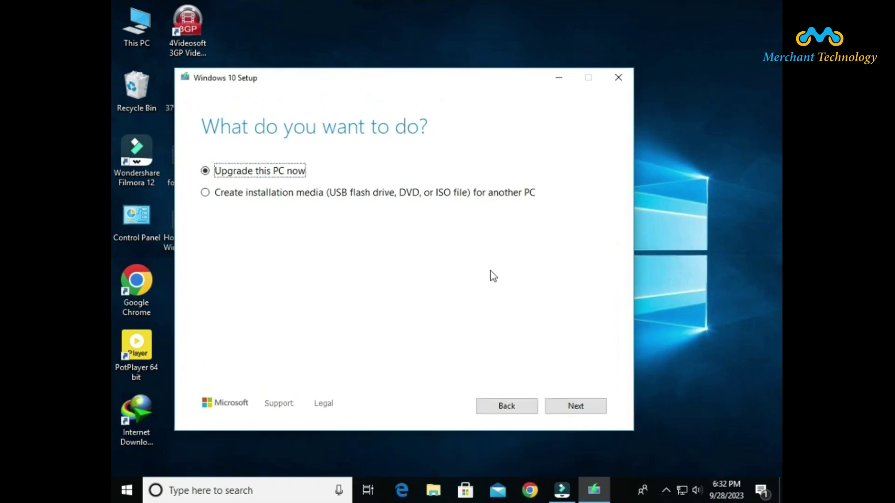
Step: Choose to create installation media (USB flash drive, DVD, or ISO file) for another PC
left_click(204, 196)
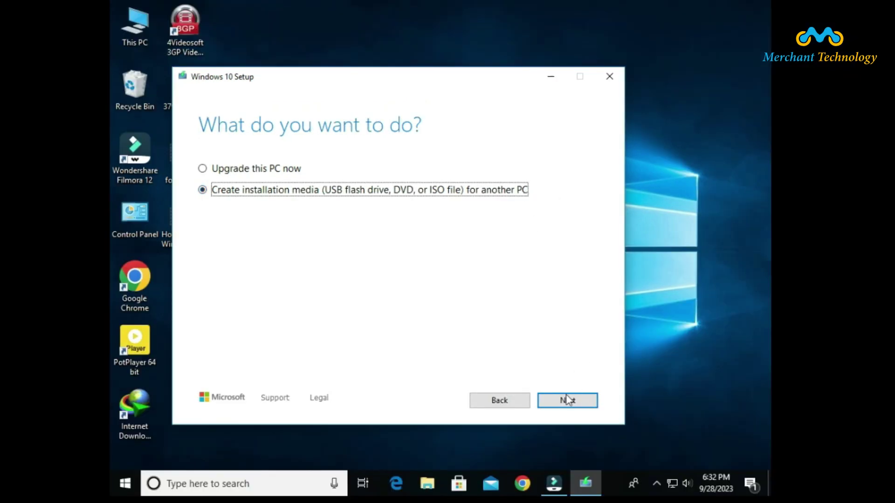
left_click(567, 399)
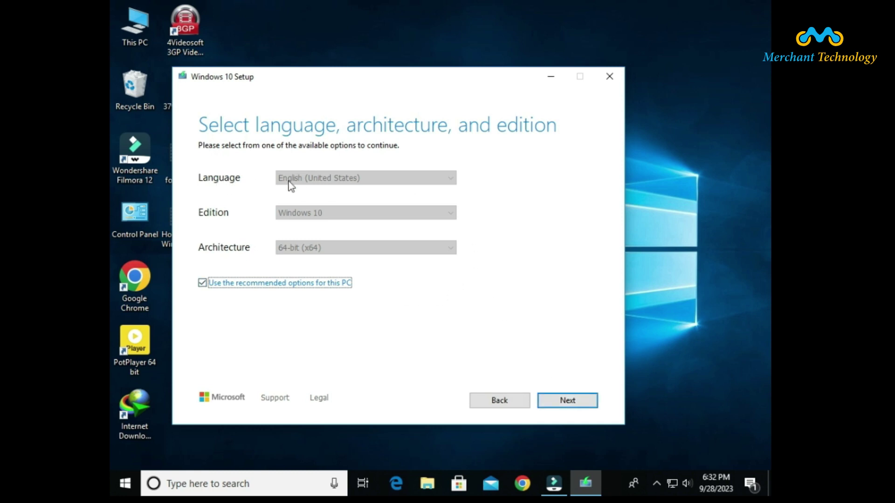
Step: Turn off the recommended options for this PC and select Windows 10 as the edition
left_click(202, 283)
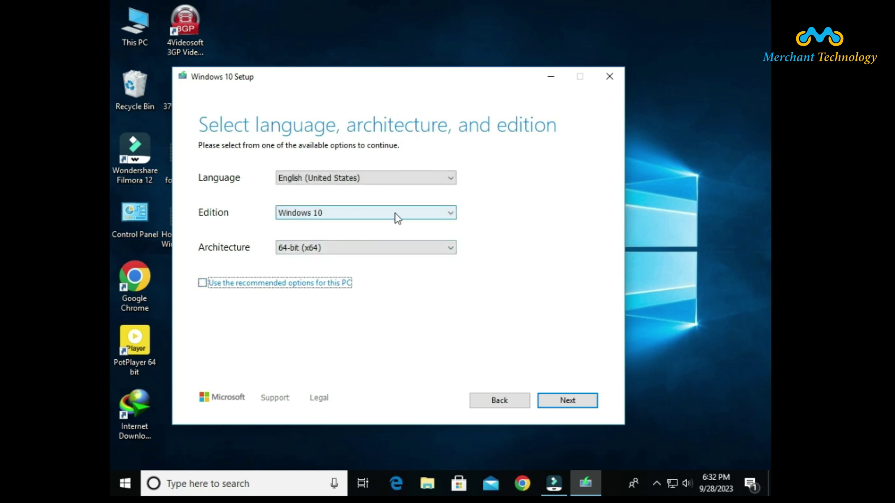
left_click(413, 212)
left_click(413, 223)
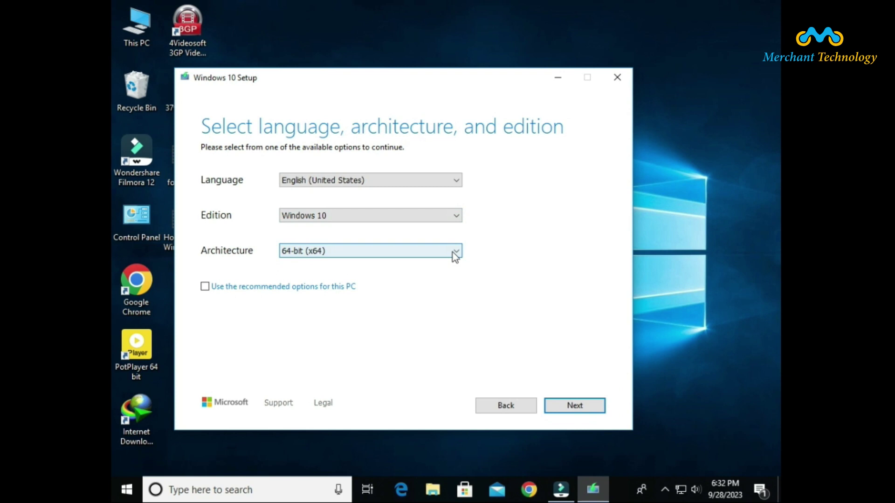
Step: Check this PC's system properties and continue with the architecture set to 64-bit (x64)
left_click(452, 252)
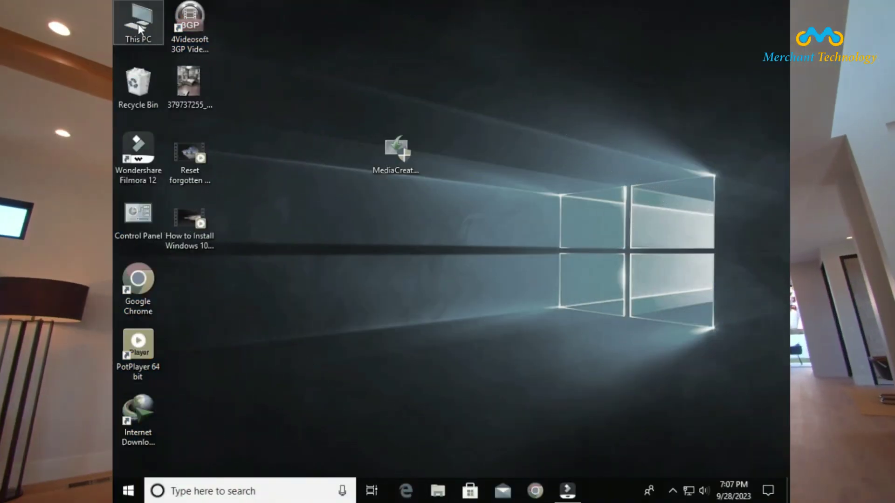
right_click(138, 24)
left_click(178, 179)
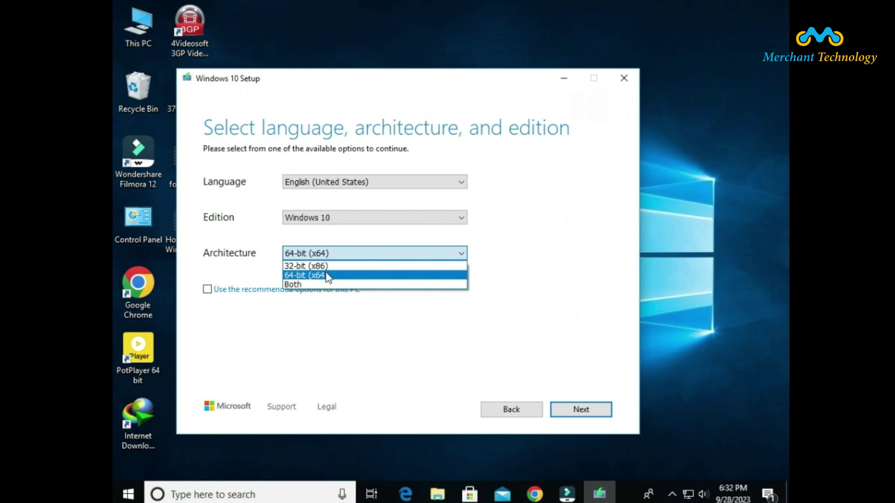
left_click(329, 275)
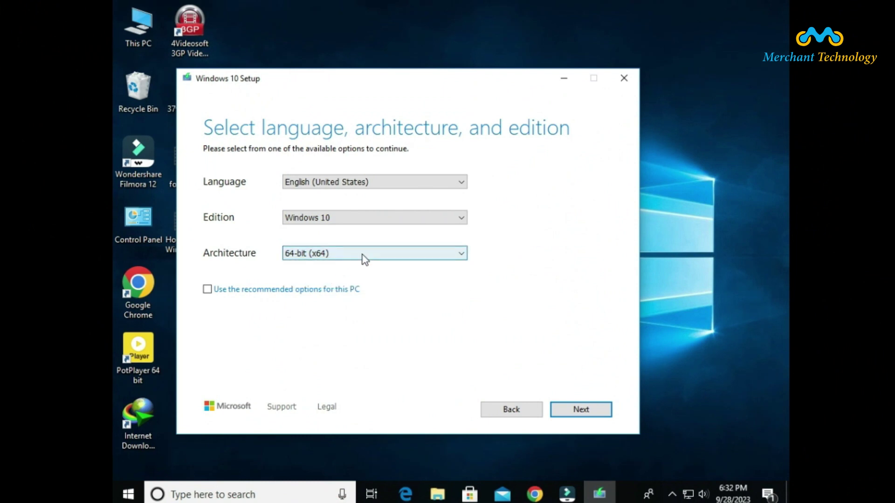
left_click(581, 411)
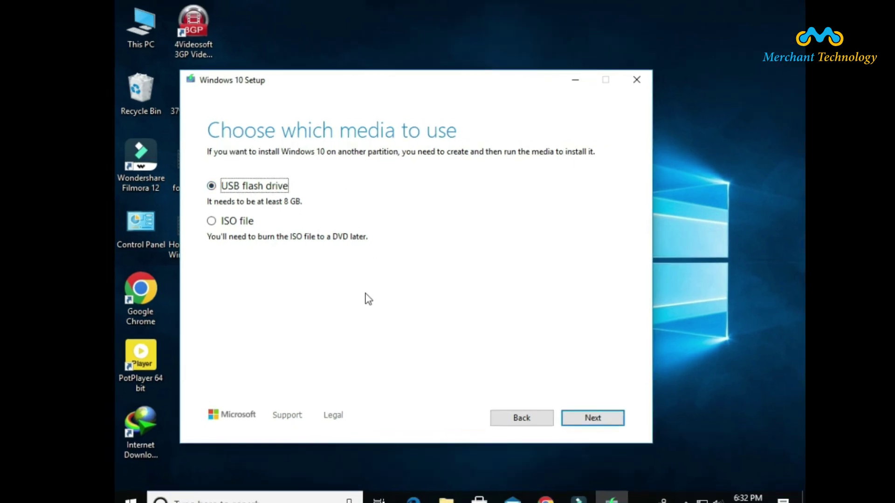
Step: Choose USB flash drive as the media and select the removable drive E: (WINSETUP) as the target
left_click(215, 222)
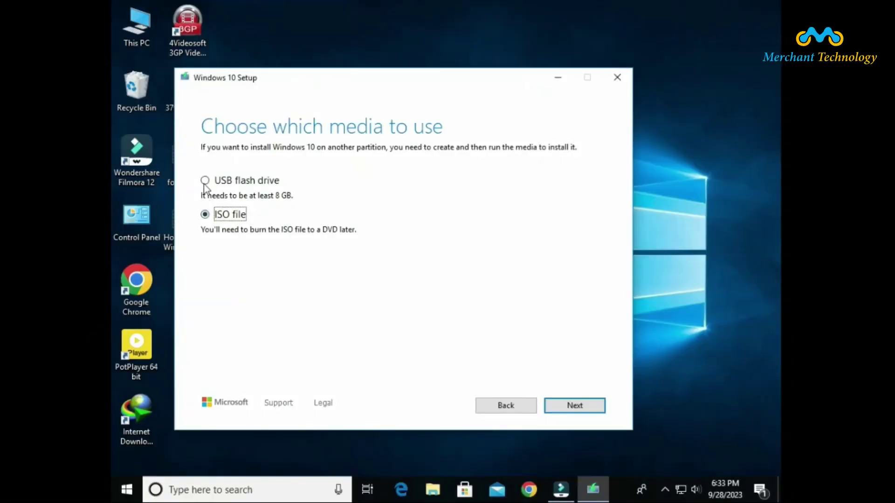
left_click(205, 180)
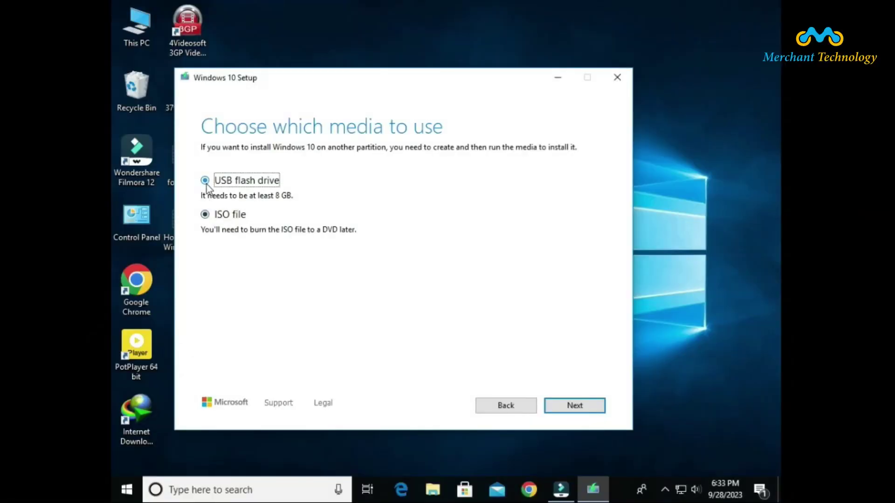
left_click(573, 404)
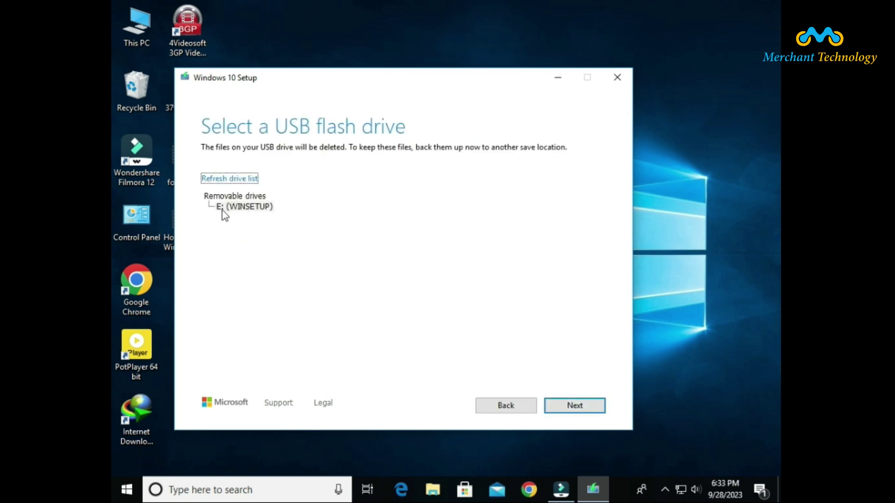
left_click(242, 208)
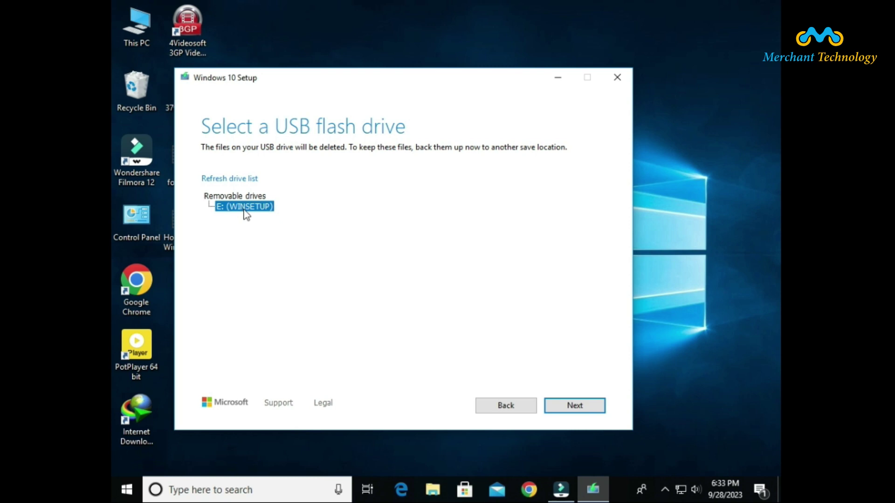
left_click(574, 406)
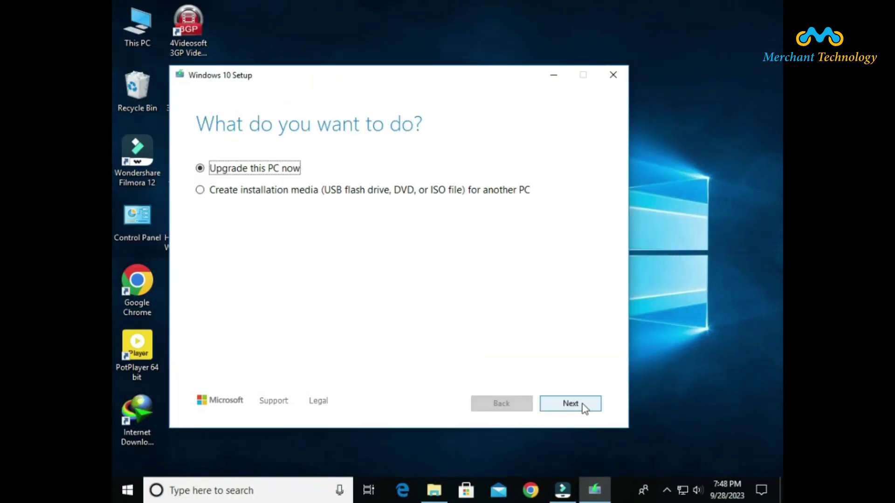
Step: Choose to create installation media for another PC again and accept the language, edition and architecture settings
left_click(298, 194)
left_click(570, 403)
left_click(570, 403)
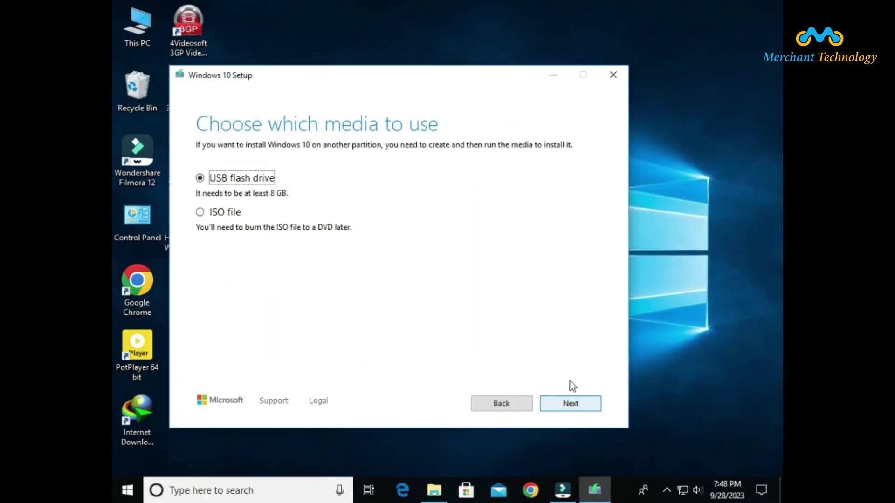
Step: Choose ISO file as the media and confirm where to save it
left_click(201, 213)
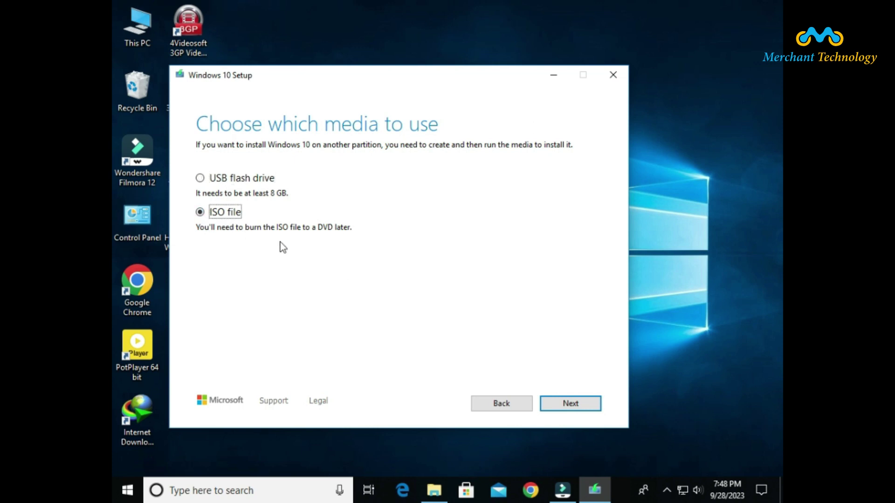
left_click(570, 403)
left_click(229, 188)
left_click(474, 378)
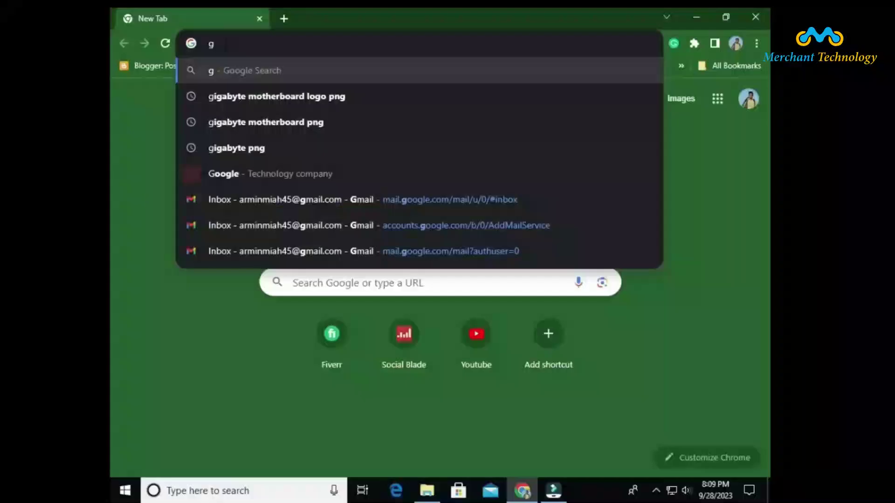
Step: Search the web in Google Chrome for "get into pc" and open the iGet Into PC website from the results
type("et into pc")
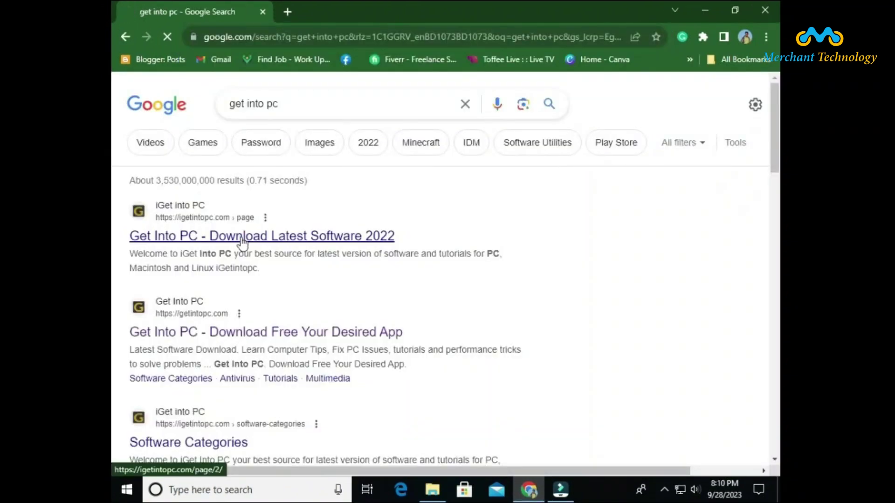
left_click(161, 236)
scroll(511, 368, "down", 3)
scroll(511, 368, "up", 3)
Step: Search the iGet Into PC website for "windows 7, 8, 10"
left_click(621, 281)
type("windo")
left_click(699, 308)
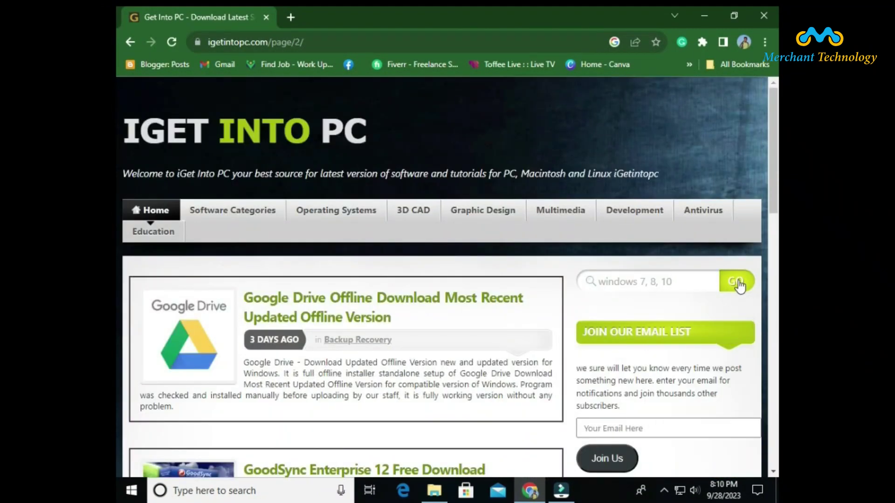
left_click(736, 282)
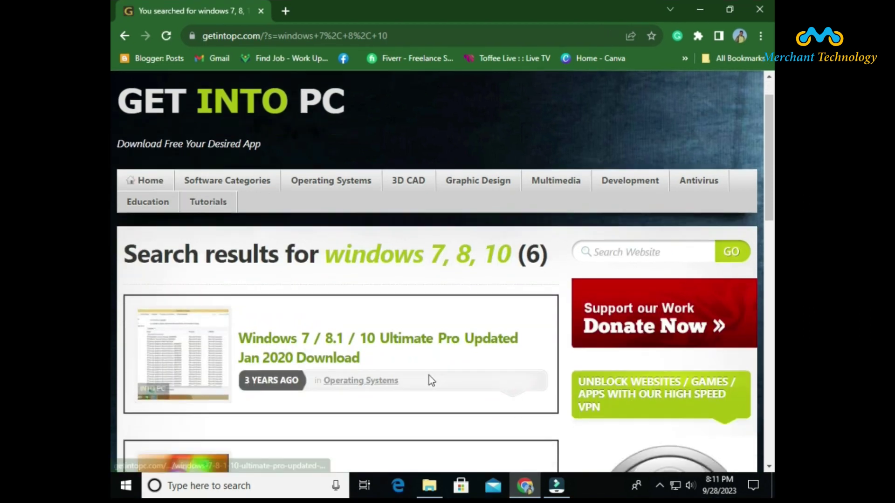
Step: Open the Windows 7 / 8.1 / 10 Ultimate Pro Updated Jan 2020 download page from the search results and look through it
scroll(434, 364, "down", 8)
scroll(429, 359, "down", 4)
scroll(420, 326, "up", 12)
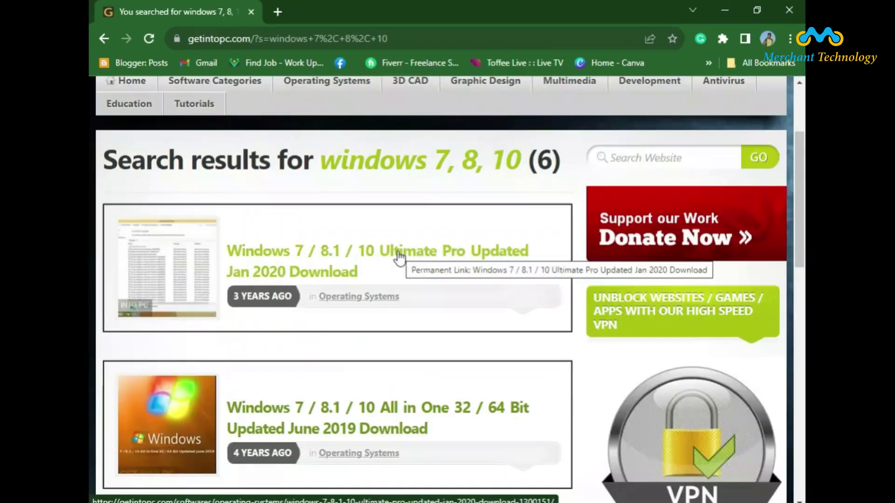
left_click(354, 261)
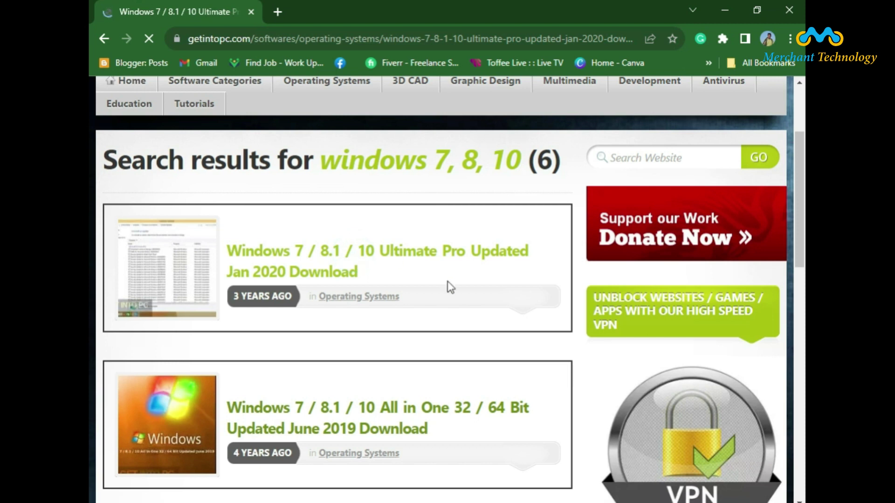
scroll(416, 326, "down", 10)
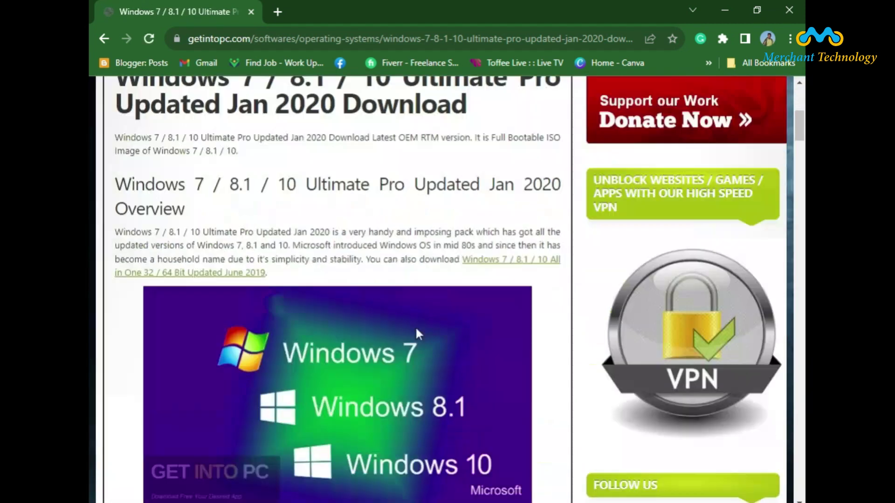
scroll(431, 321, "down", 15)
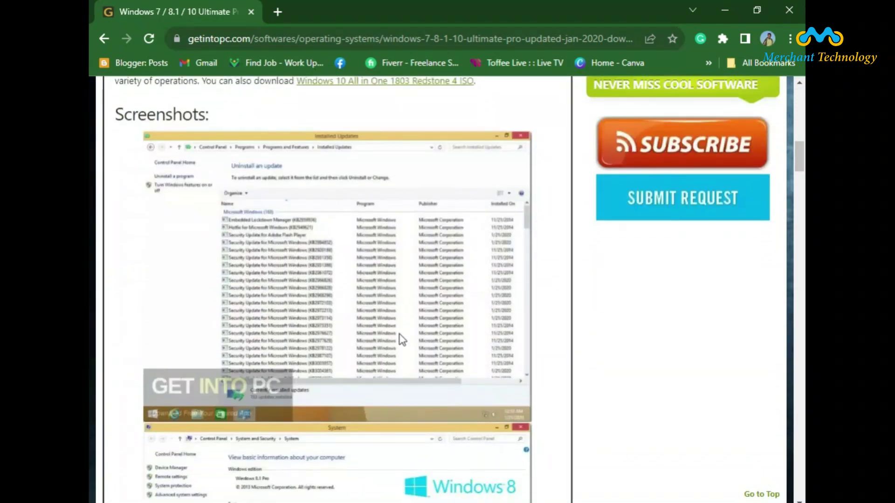
left_click(335, 326)
left_click(443, 377)
left_click(516, 275)
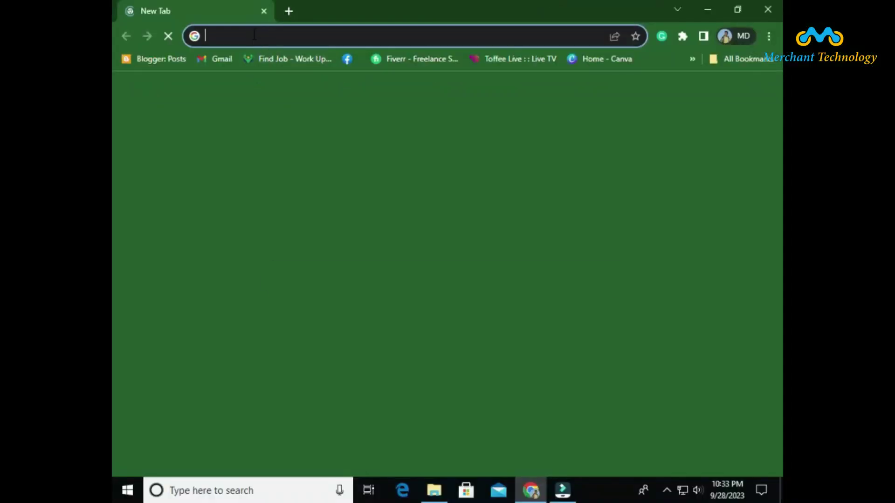
Step: Search the web for "Rufus" and open the official rufus.ie website from the results
left_click(252, 33)
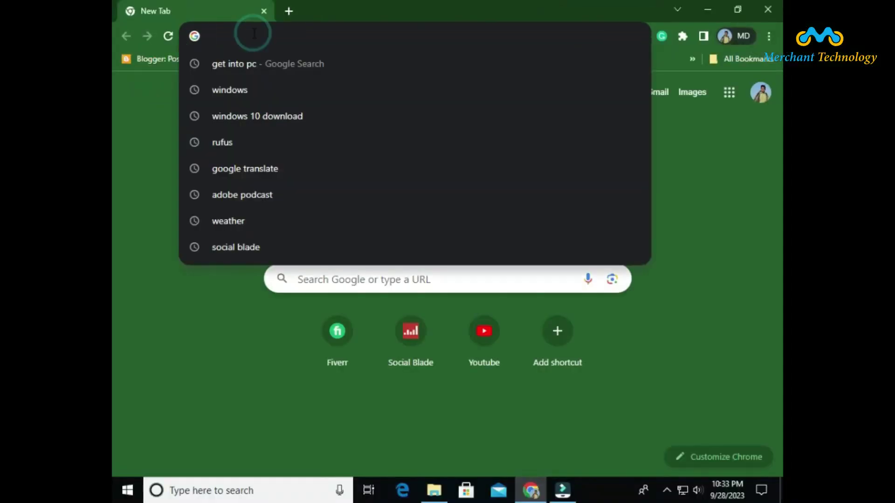
type("Rufus")
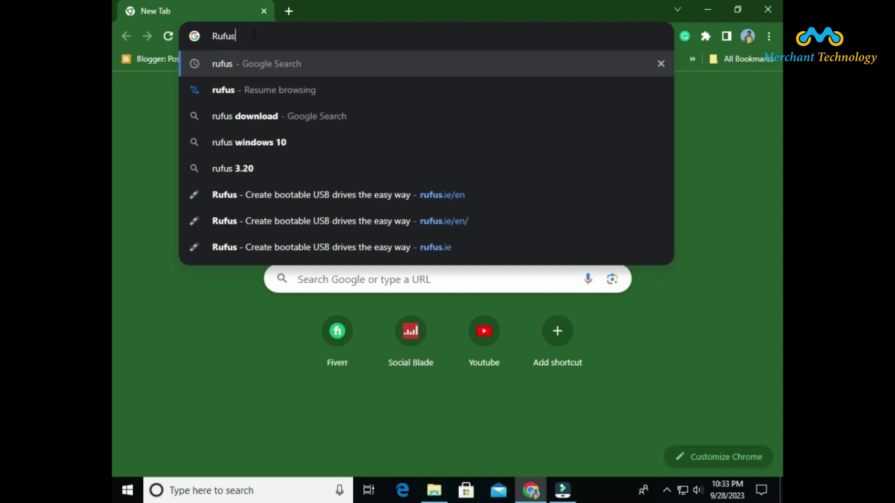
key("Return")
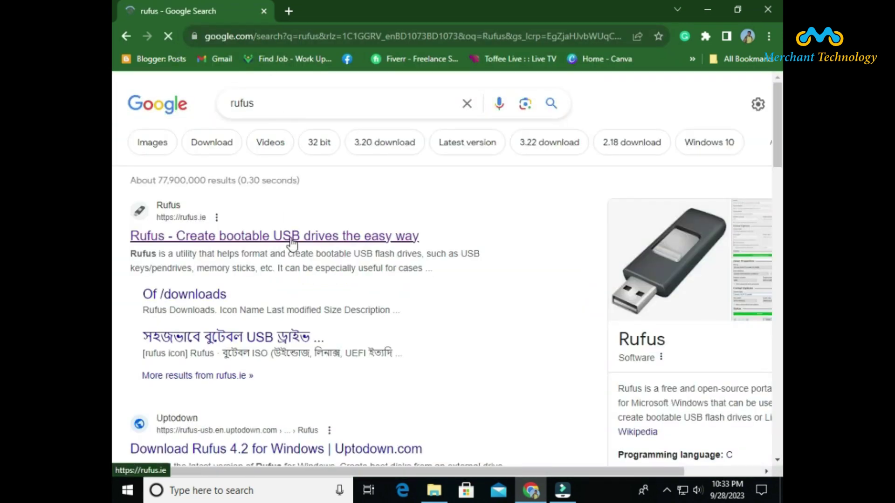
left_click(251, 237)
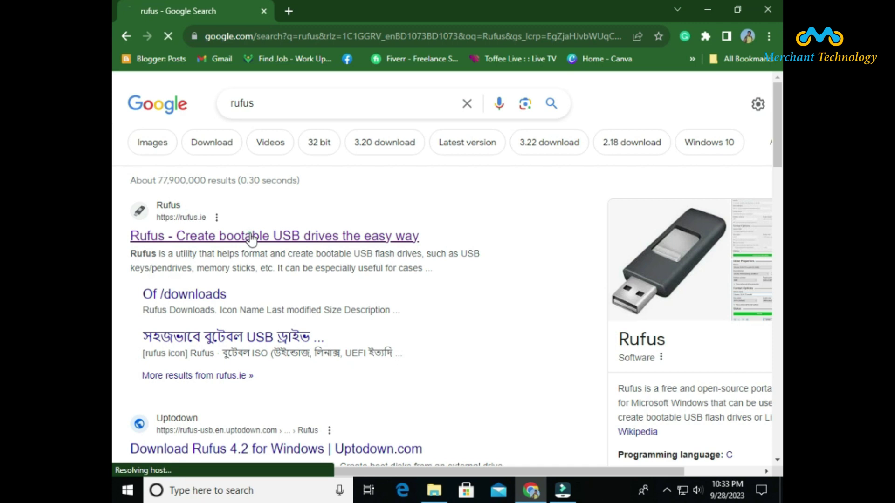
Step: Download the standard Windows x64 release rufus-4.2.exe from the latest releases on the Rufus website
scroll(390, 256, "down", 5)
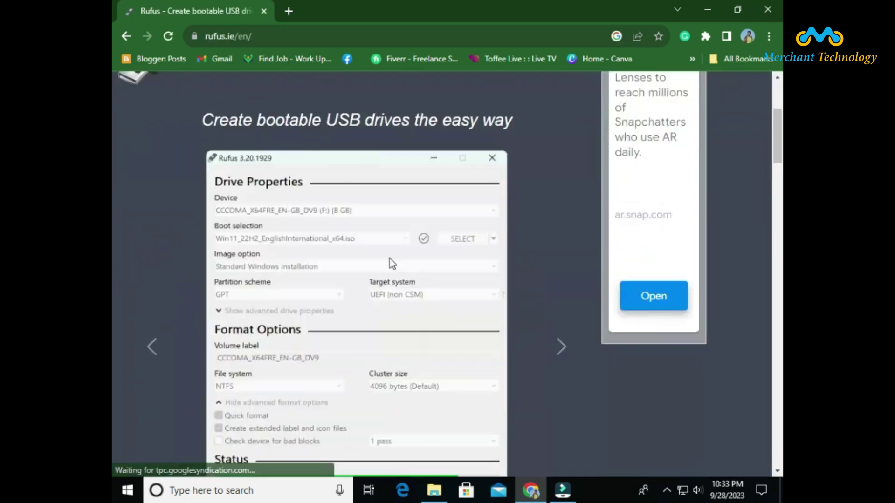
scroll(390, 259, "down", 12)
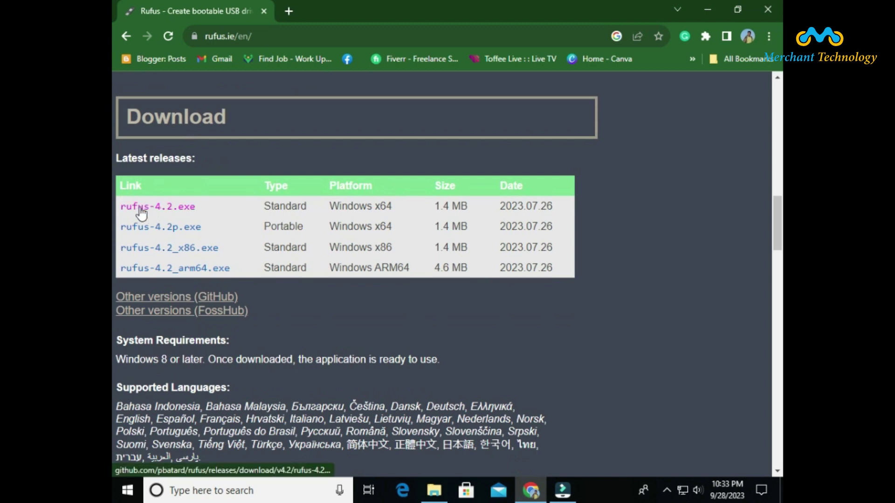
left_click(167, 208)
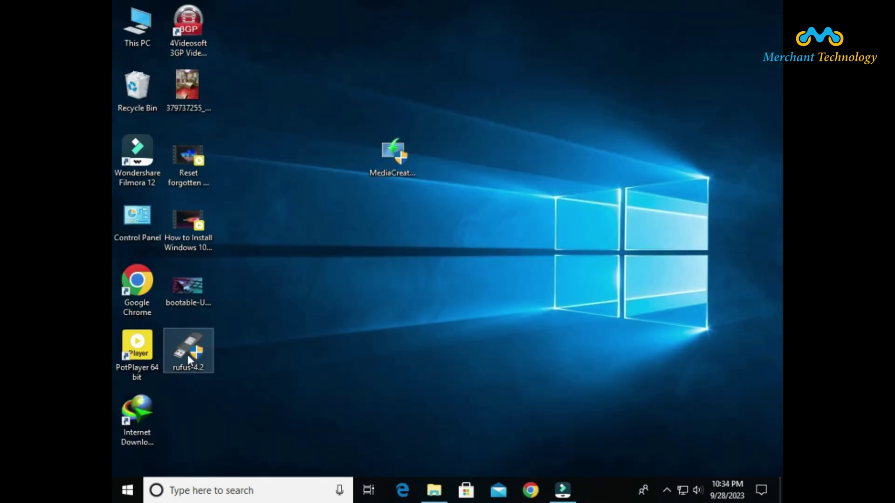
Step: Move the rufus-4.2 file below the Media Creation Tool on the desktop and launch it
left_click_drag(188, 354, 391, 217)
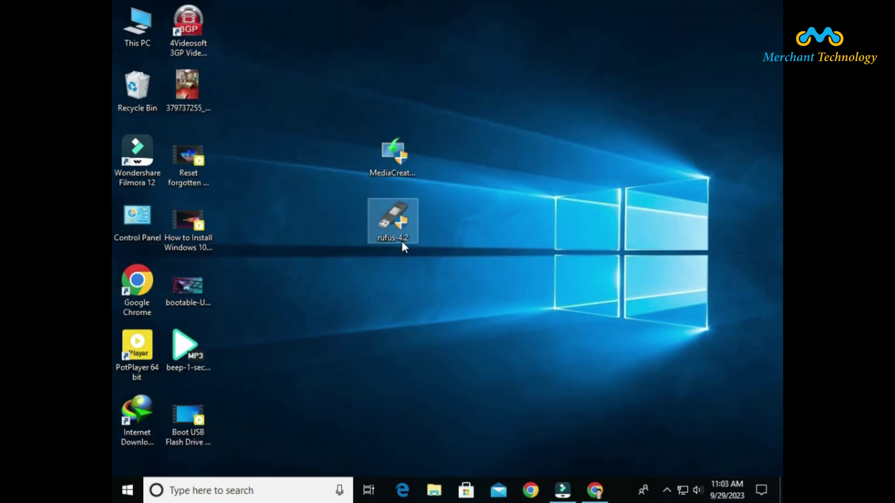
right_click(400, 236)
left_click(410, 167)
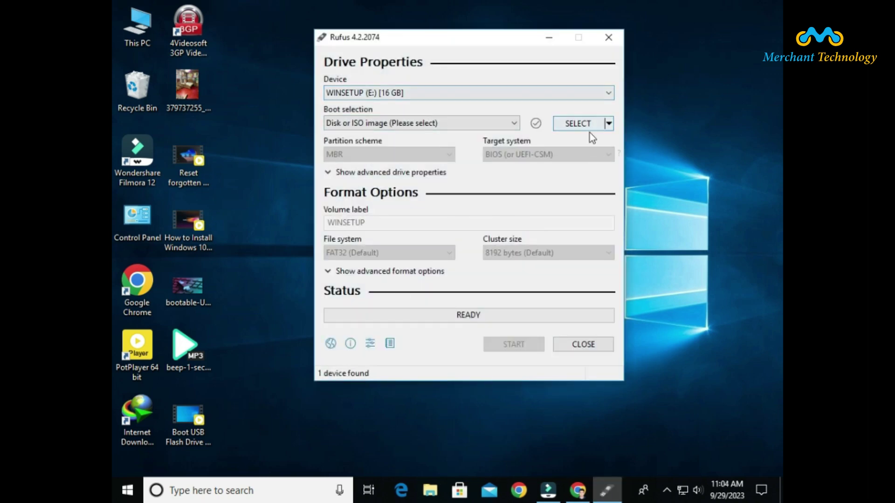
Step: Load the Windows ISO file as the boot image in Rufus, with GPT as the partition scheme
left_click(580, 124)
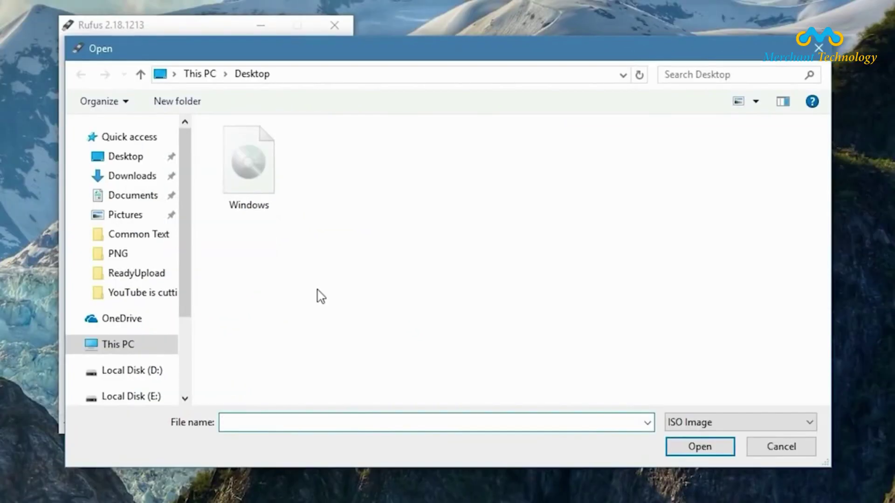
left_click(256, 173)
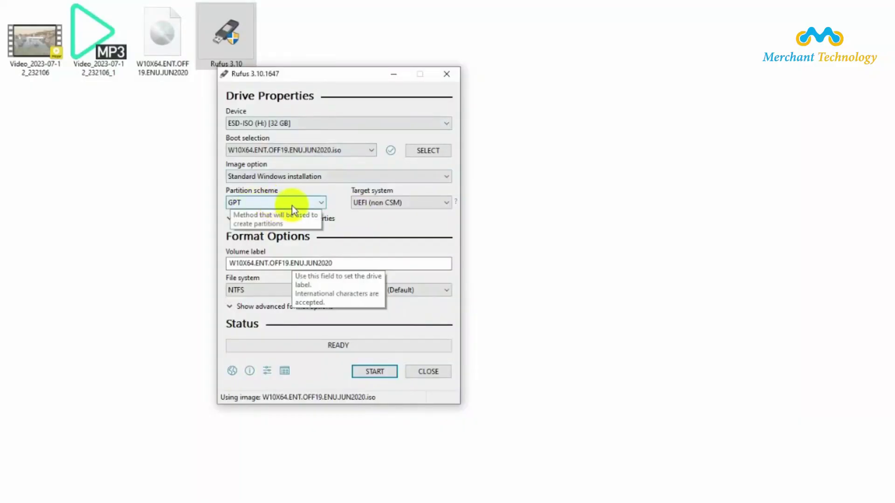
left_click(301, 205)
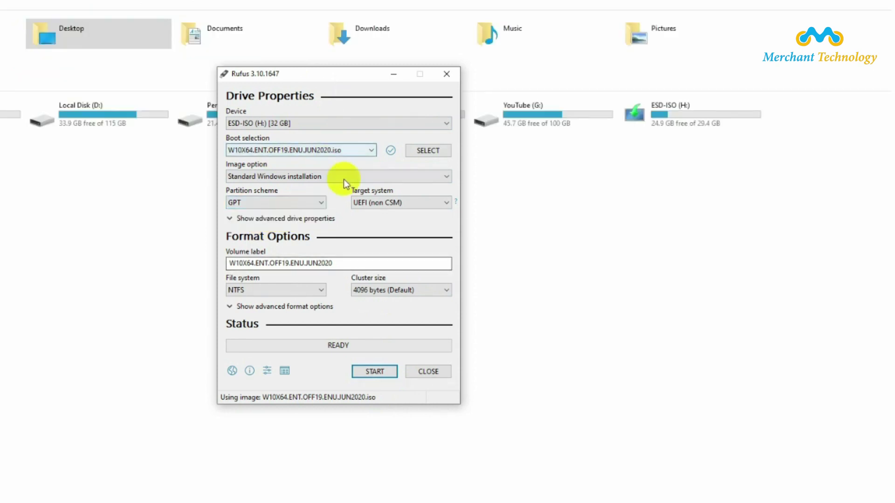
Step: Write the Windows image to the USB drive, accepting that its data is erased, and close the Secure Boot notice and Rufus
left_click(379, 371)
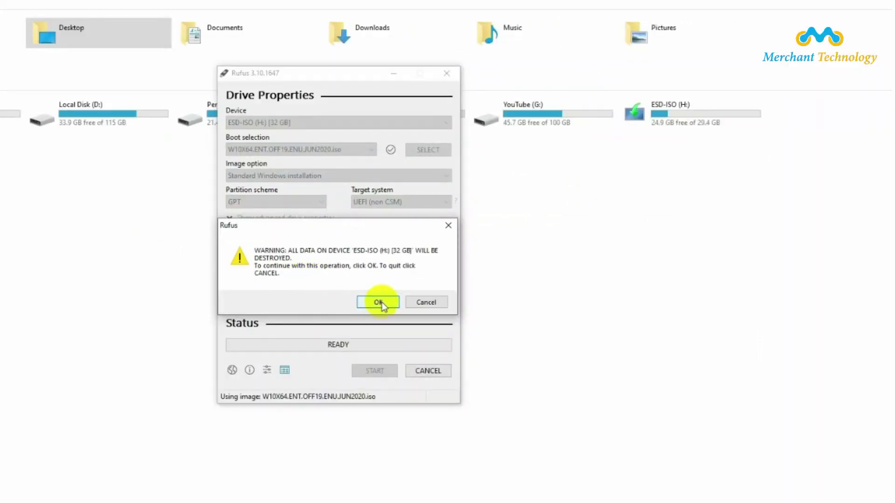
left_click(398, 284)
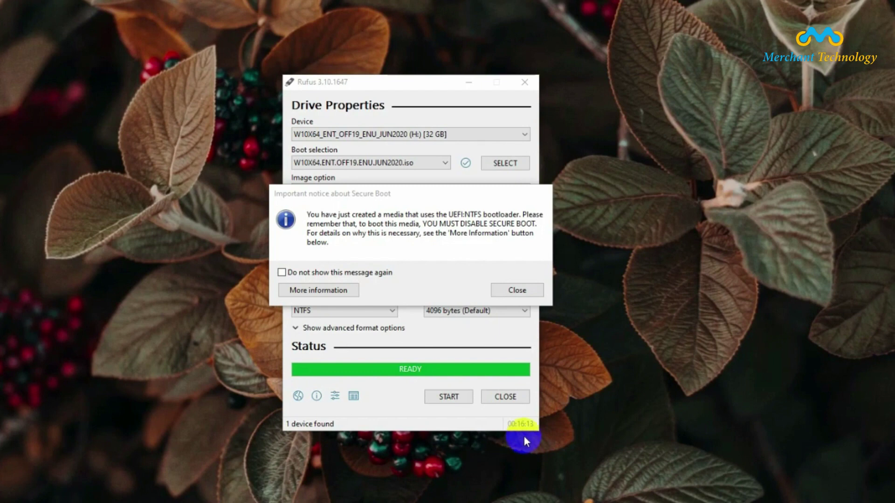
left_click(505, 291)
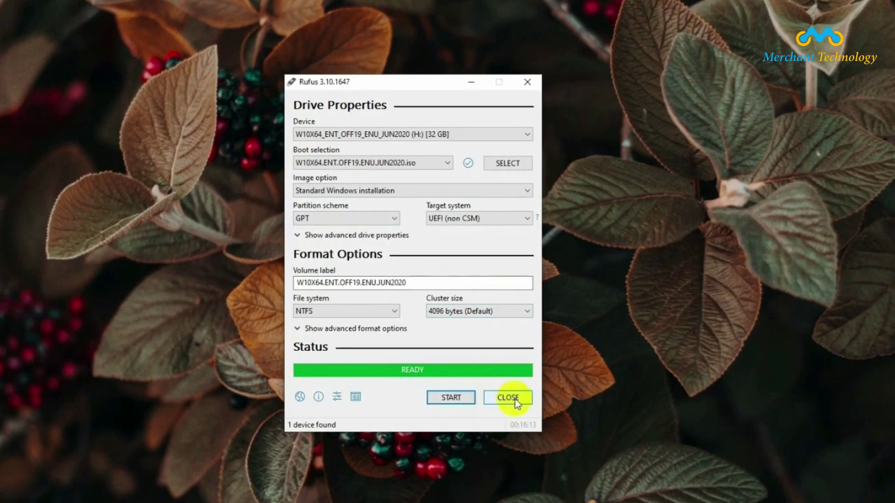
left_click(516, 400)
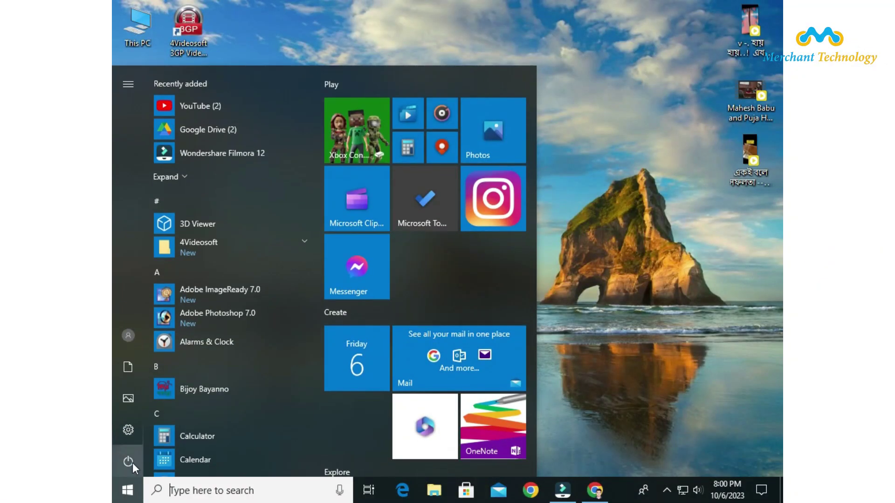
Step: Examine the Desktop folder and the drives of This PC in File Explorer, and close the window
left_click(132, 462)
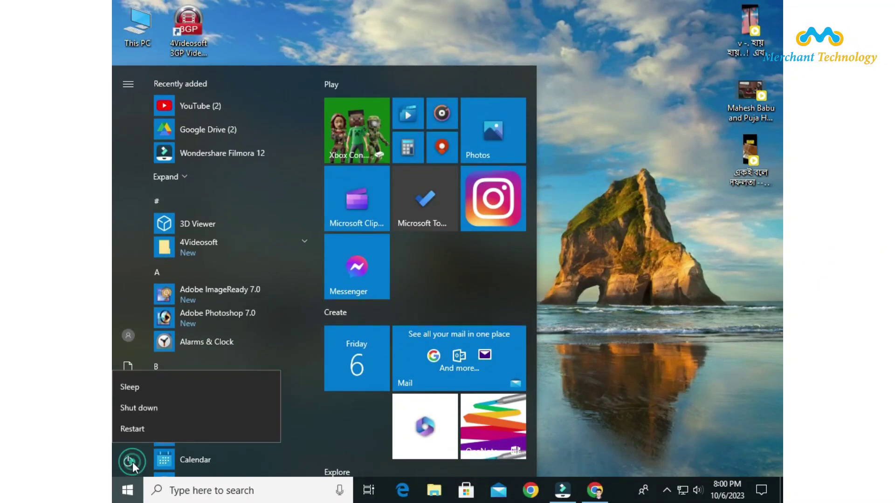
left_click(142, 428)
key("super+e")
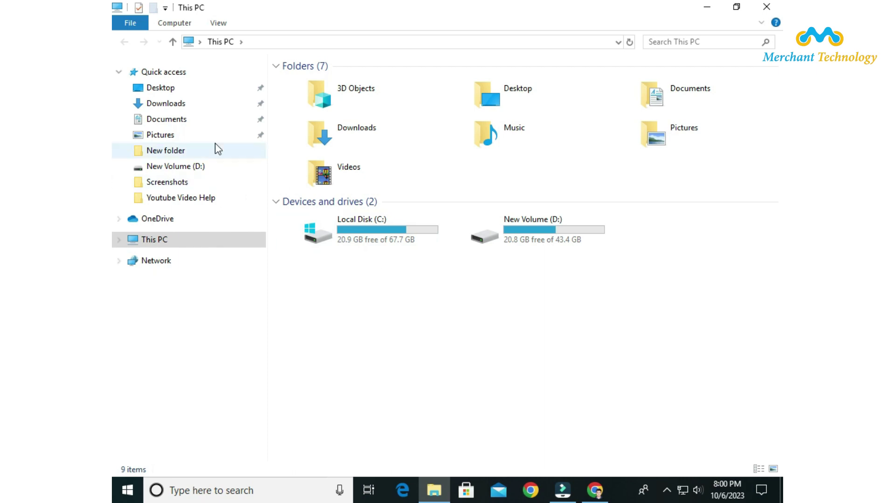
left_click(160, 88)
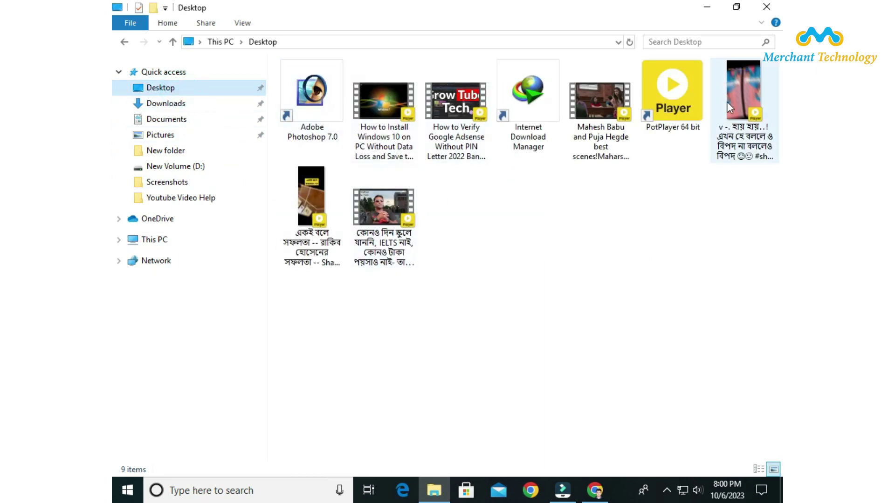
left_click(165, 241)
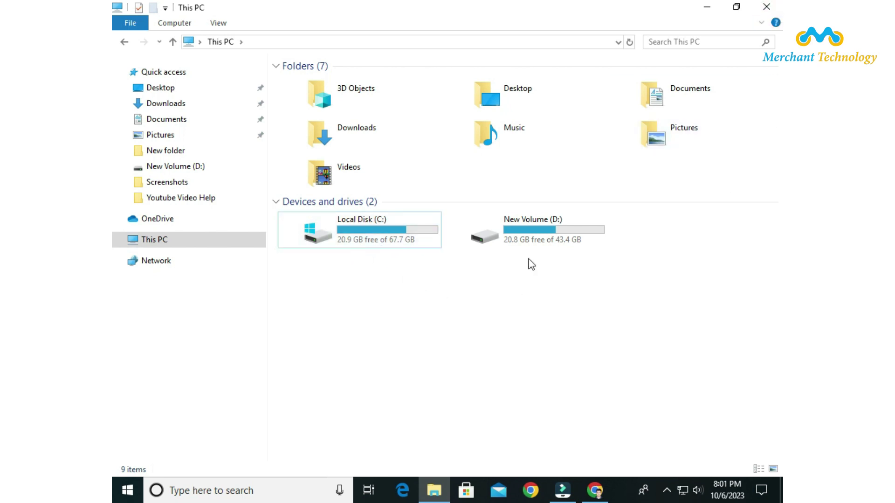
left_click(766, 7)
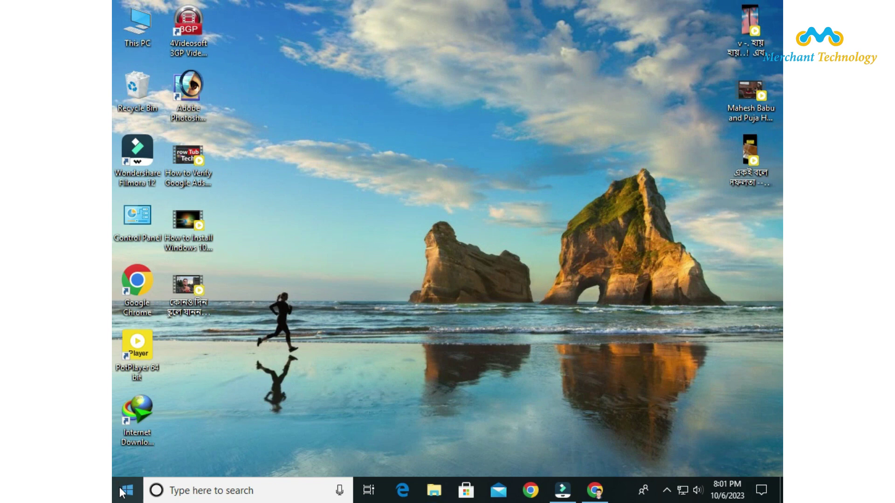
Step: Restart the computer to boot into the Windows installation media
left_click(124, 490)
left_click(130, 464)
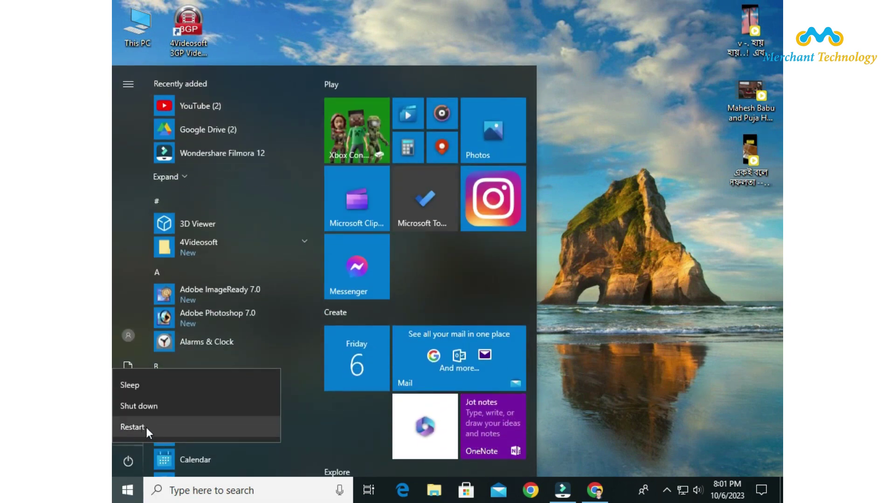
left_click(133, 427)
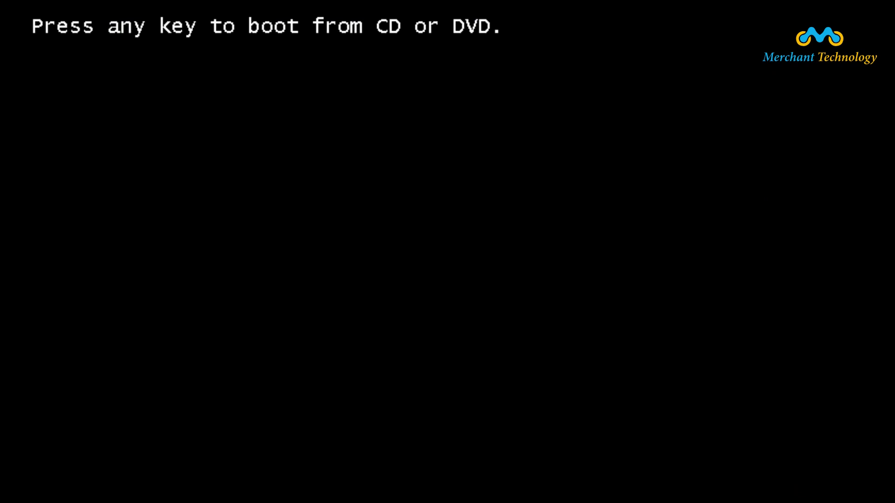
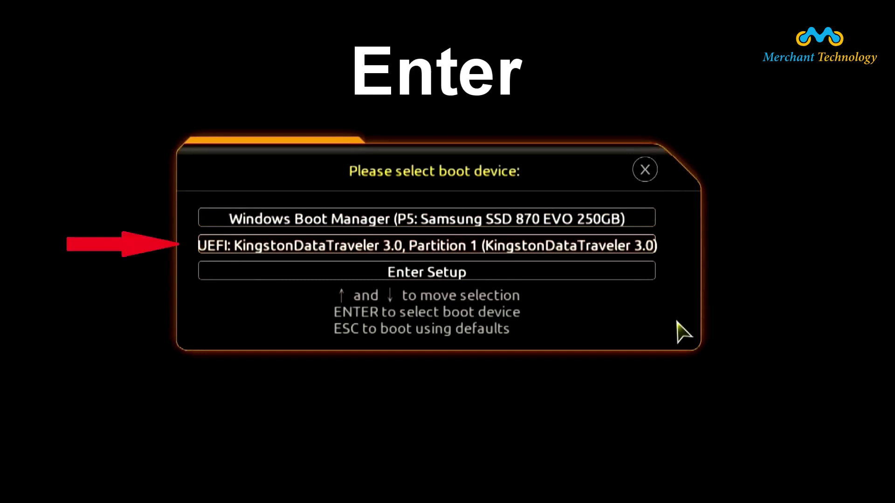
Step: Boot from the UEFI KingstonDataTraveler 3.0 partition, accept the English (United States) and US keyboard settings, and start the Windows installation
key("Return")
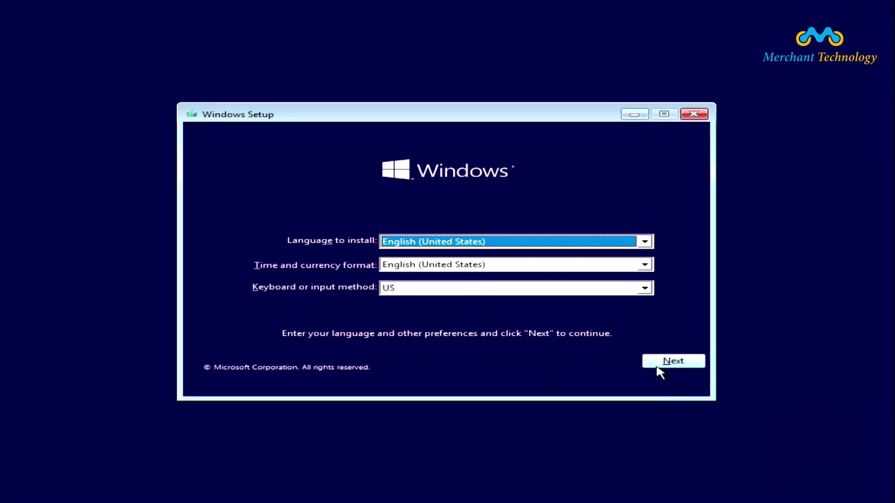
left_click(657, 366)
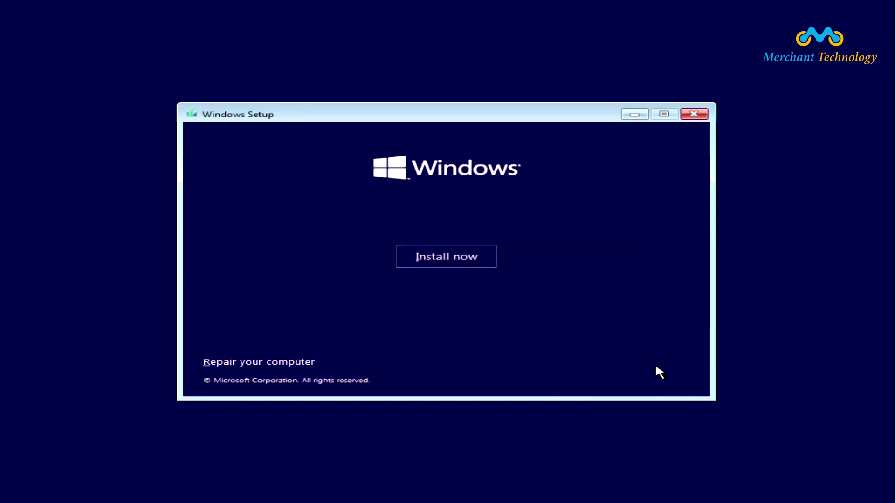
left_click(487, 265)
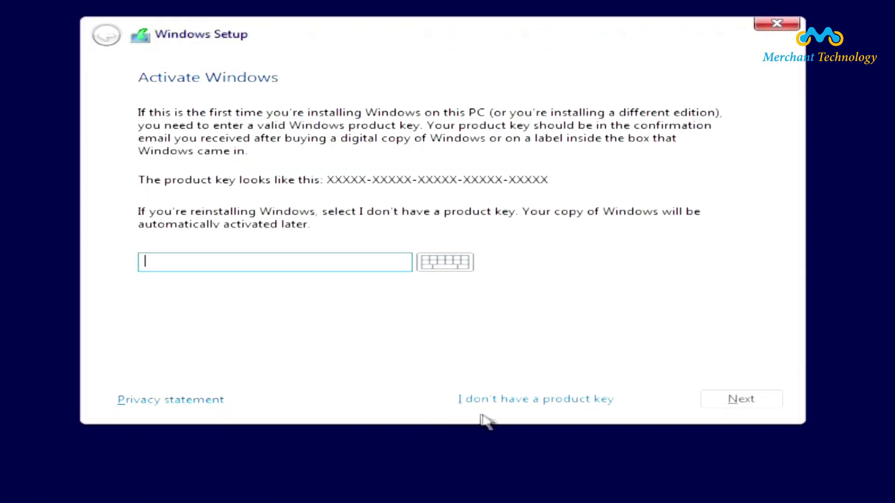
Step: Skip entering a product key and choose Windows 10 Pro x64 as the operating system to install
left_click(508, 405)
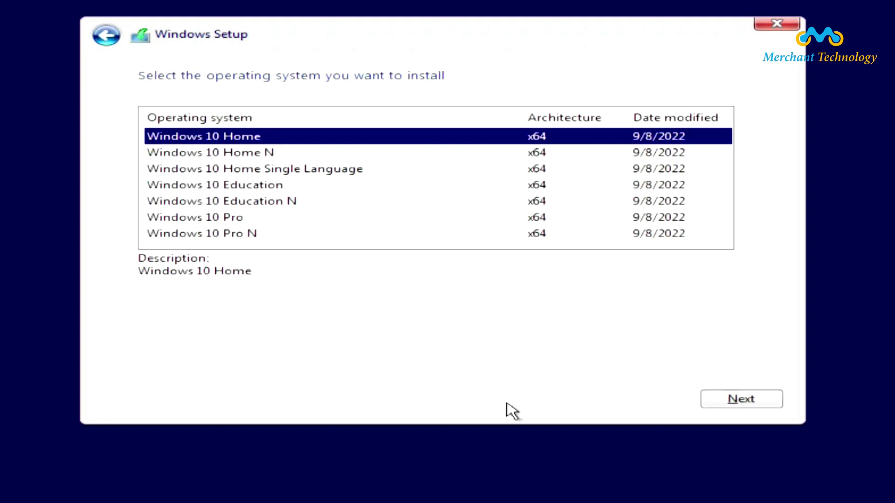
left_click(234, 220)
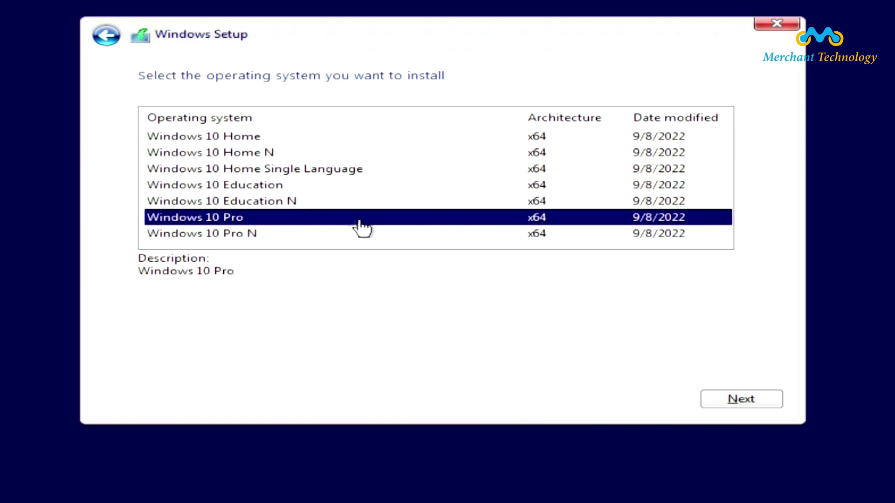
left_click(712, 407)
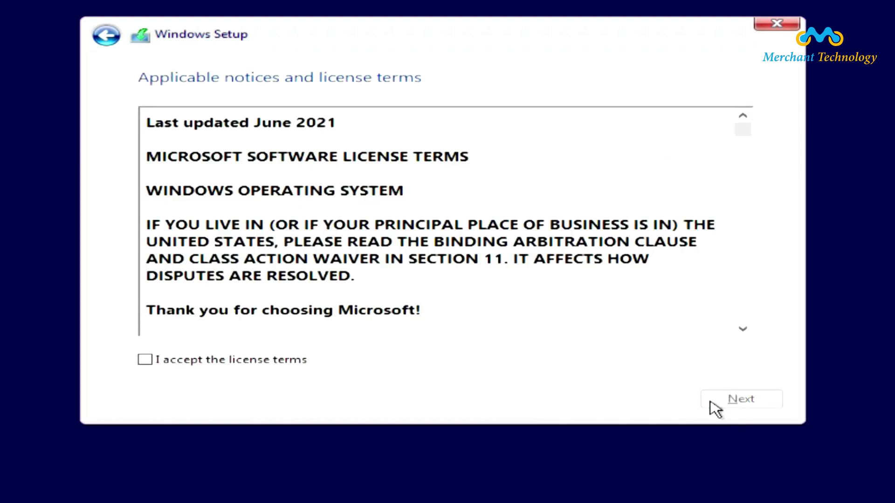
Step: Accept the license terms and choose the Custom: Install Windows only (advanced) installation type
left_click(144, 361)
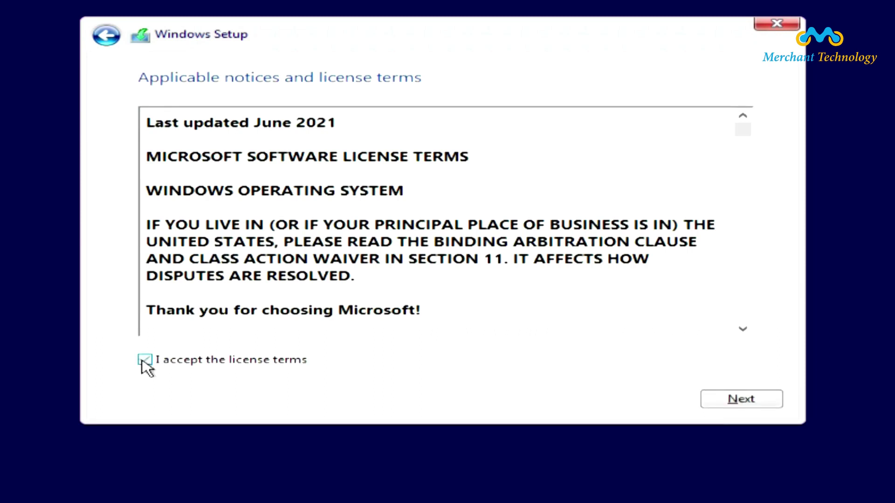
left_click(708, 403)
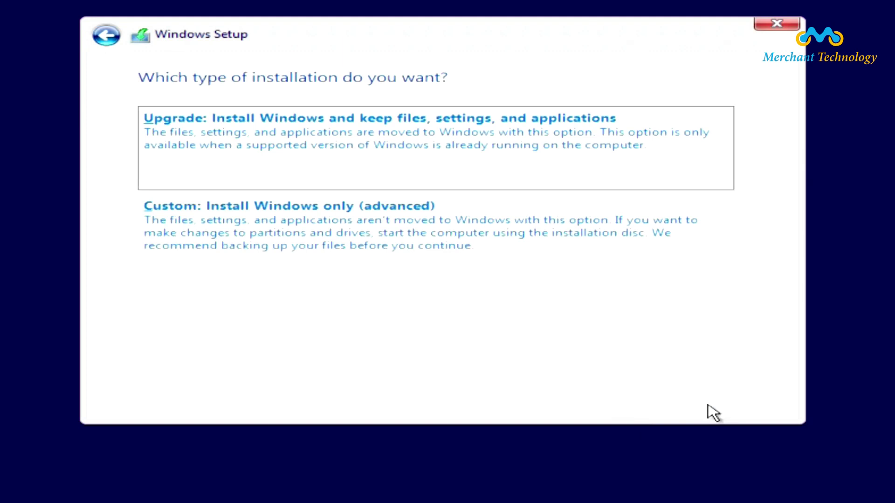
left_click(359, 250)
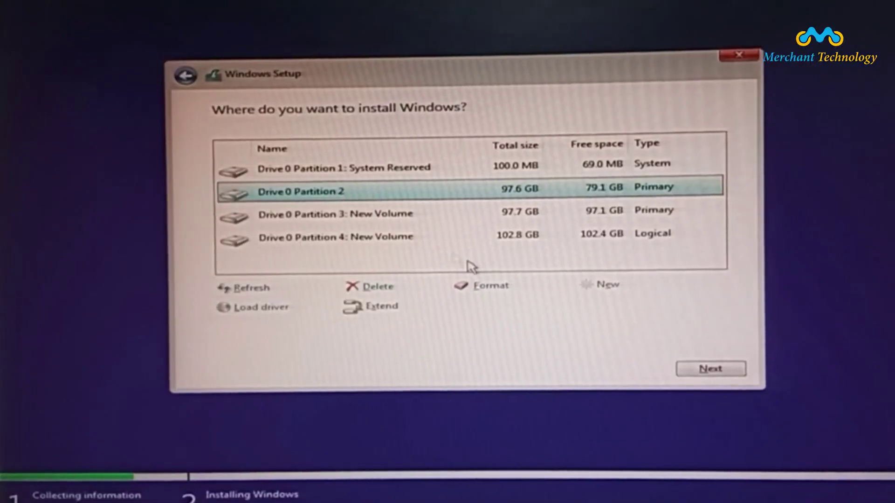
Step: Format Drive 0 Partition 2, and start the Windows installation on the primary partition, Drive 0 Partition 3
left_click(496, 288)
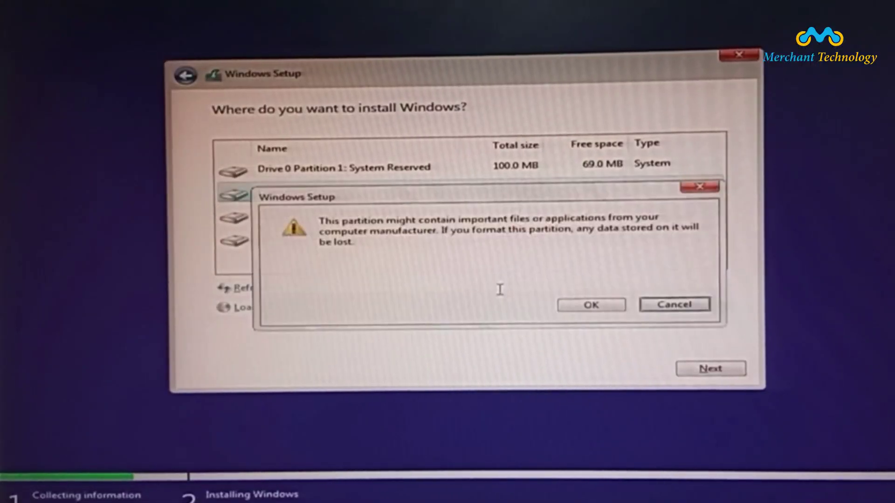
left_click(578, 307)
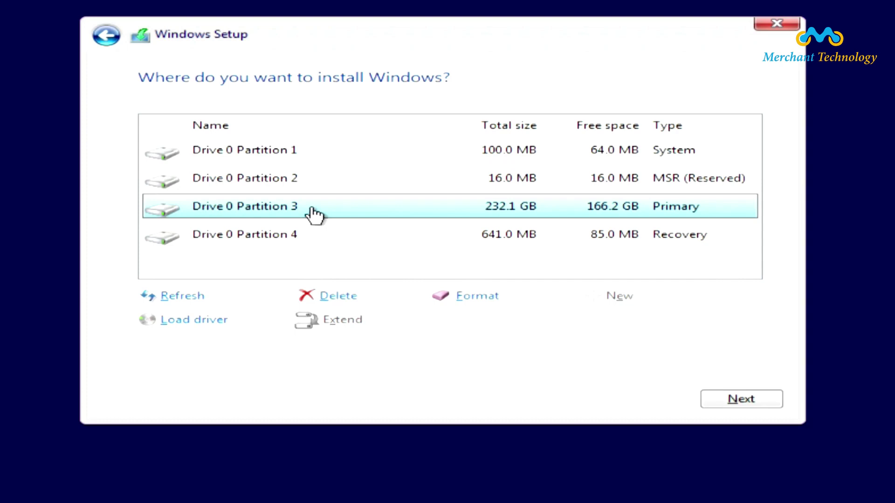
left_click(717, 399)
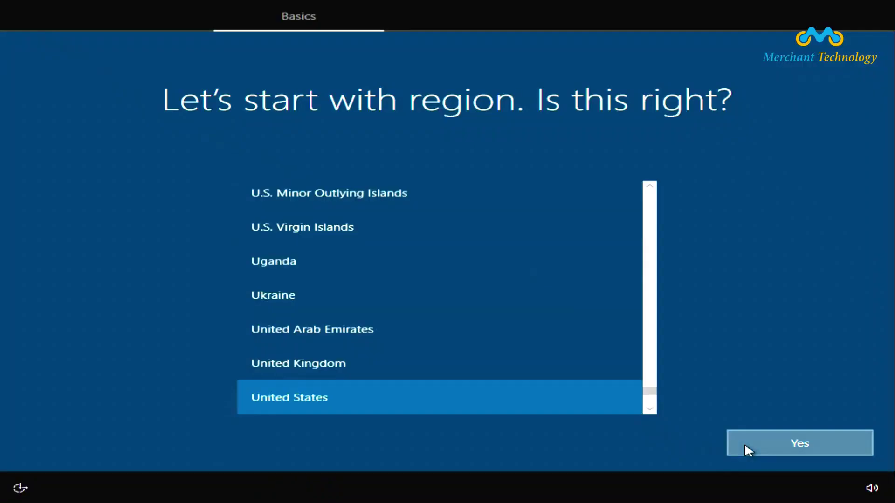
Step: Confirm the United States region and the US keyboard layout, and skip adding a second keyboard layout
left_click(745, 445)
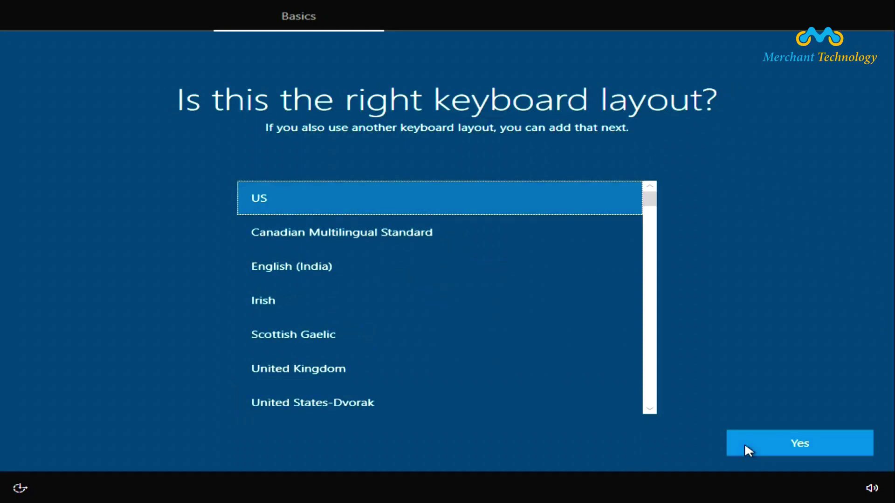
left_click(744, 442)
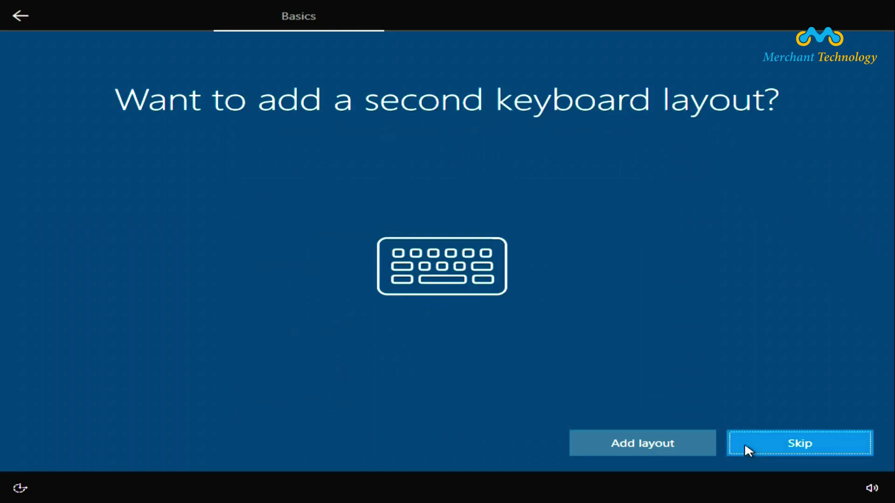
left_click(745, 445)
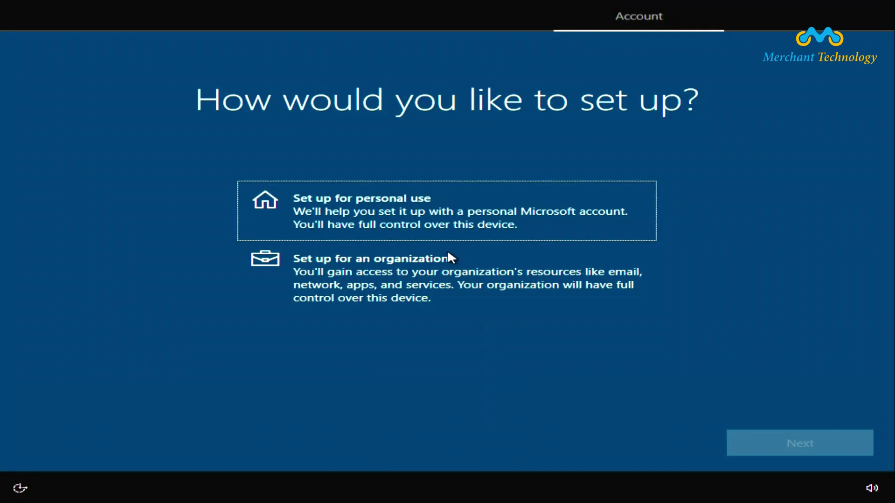
Step: Set up the device for personal use with an offline account and the limited experience
left_click(484, 228)
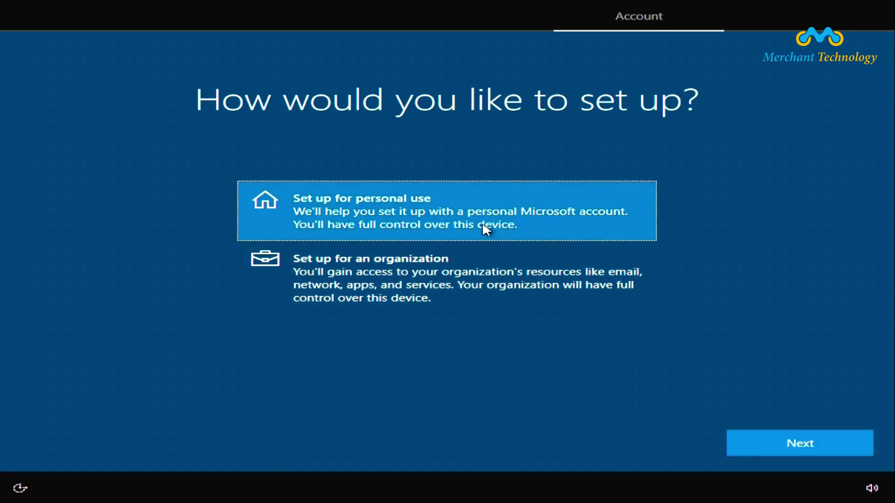
left_click(753, 443)
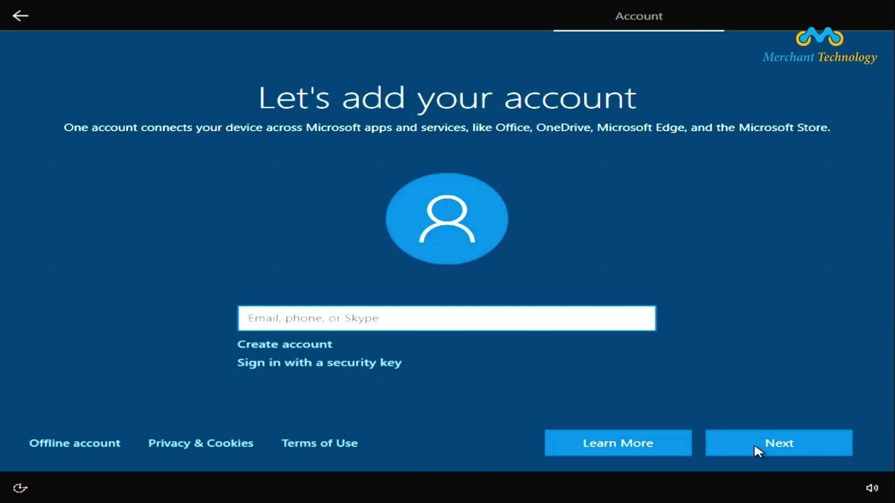
left_click(117, 442)
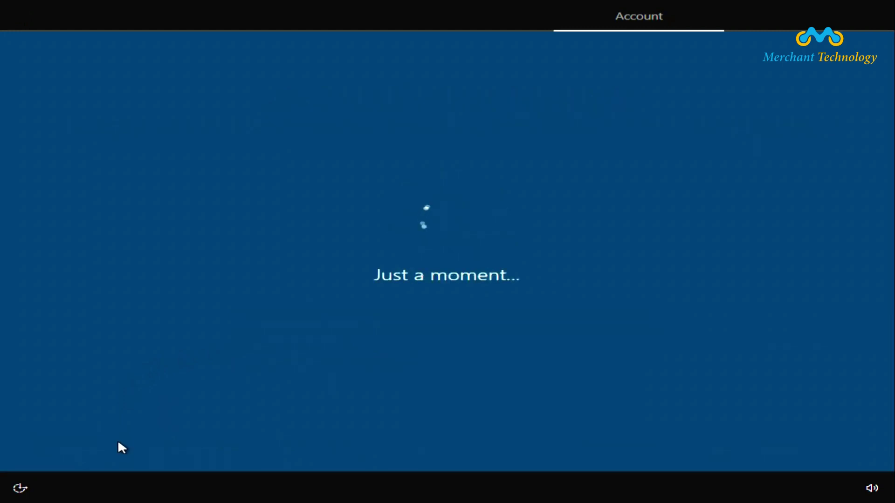
left_click(43, 446)
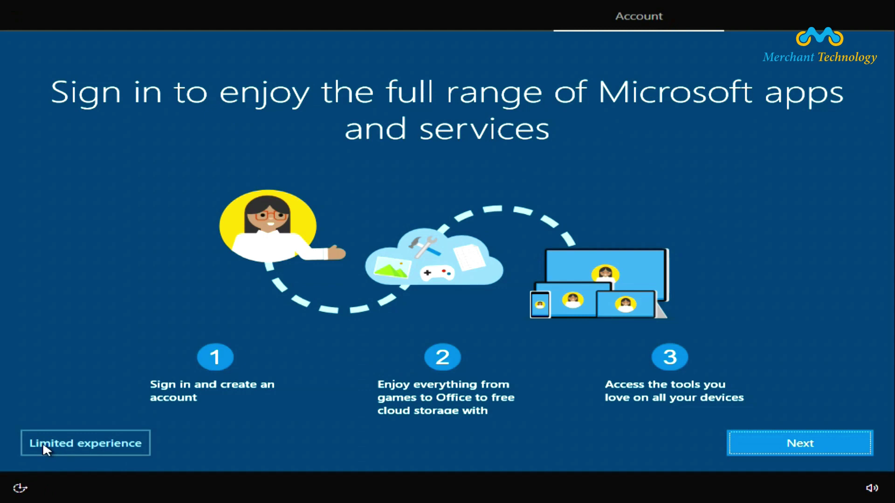
left_click(43, 449)
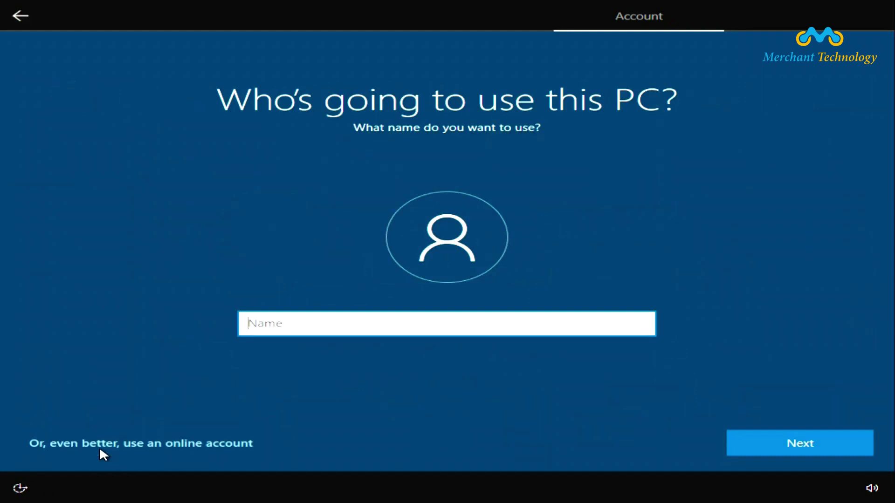
Step: Enter the local account's user name, leave its password blank, and accept the default privacy settings
type("Bond")
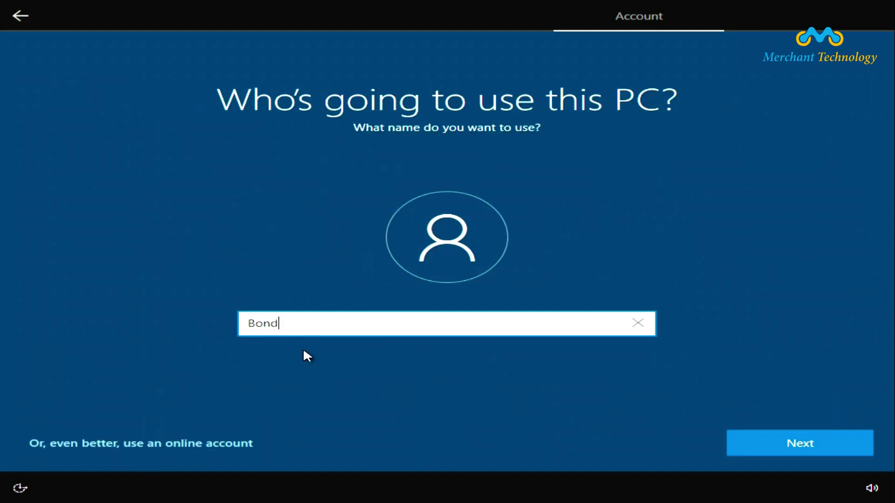
left_click(737, 448)
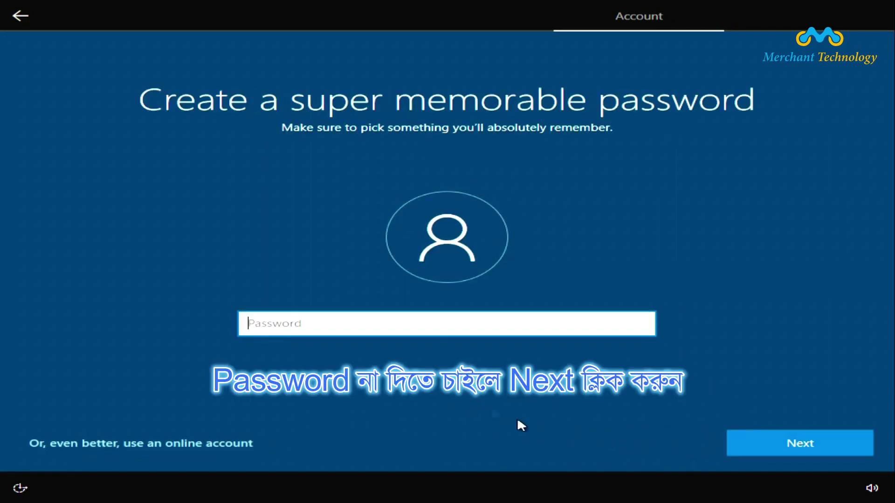
left_click(733, 442)
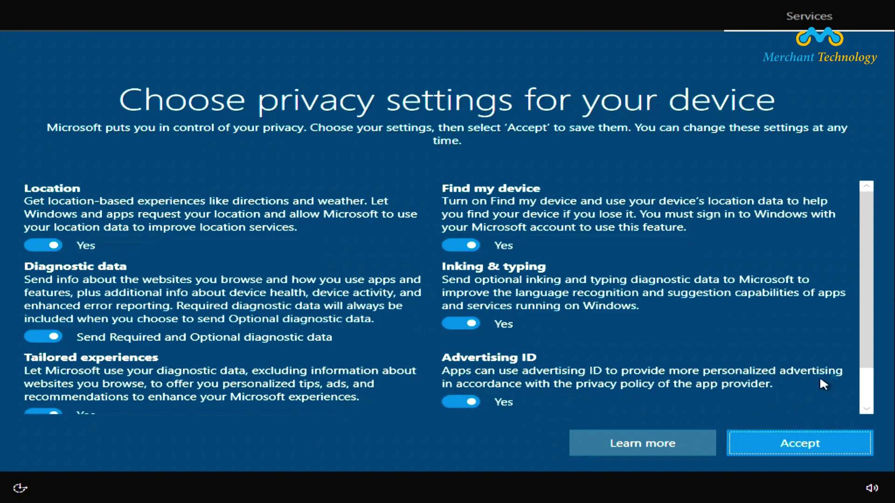
left_click(756, 444)
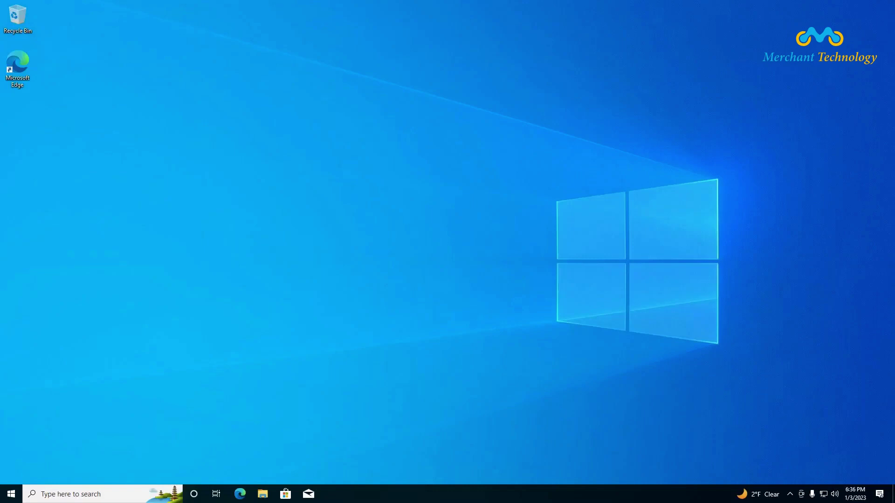
Step: Open the Update & Security section of Windows Settings
left_click(10, 492)
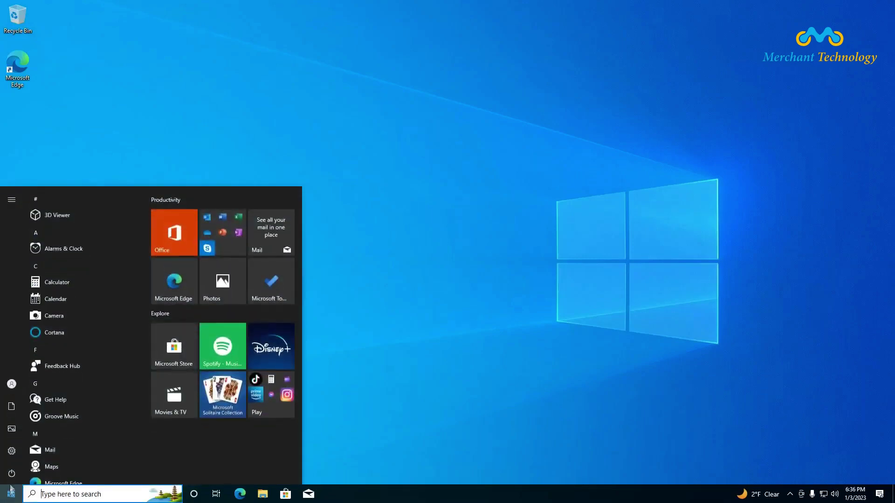
mouse_move(11, 451)
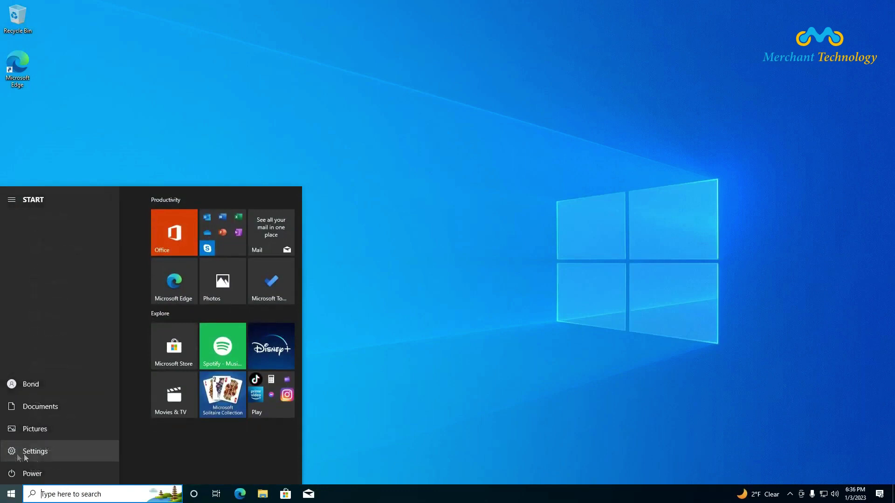
left_click(94, 451)
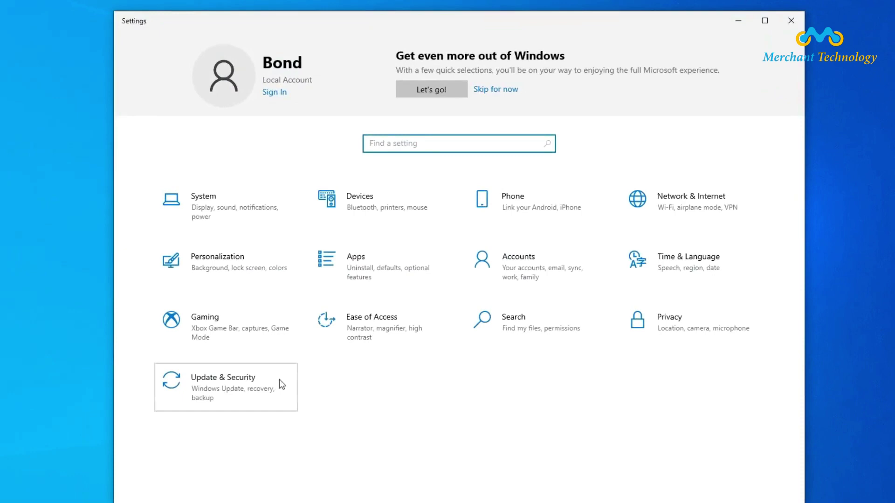
left_click(280, 381)
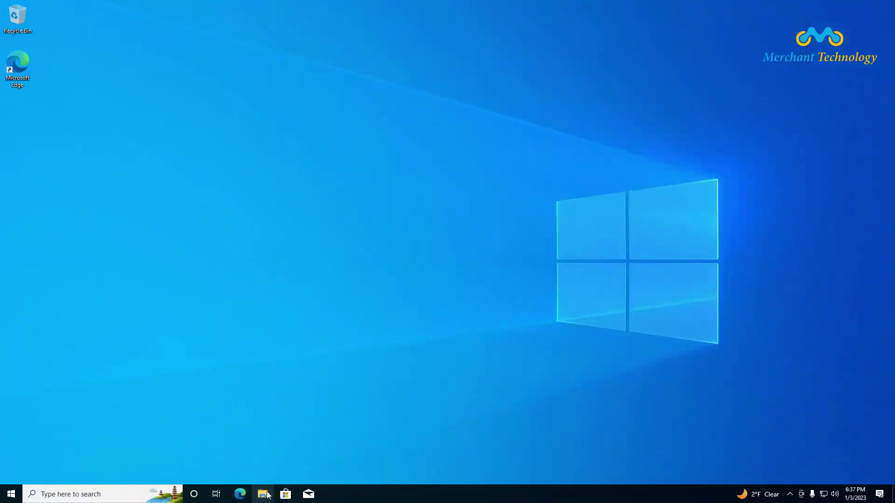
Step: Open This PC in File Explorer to view the folders and drives of the new installation
left_click(263, 494)
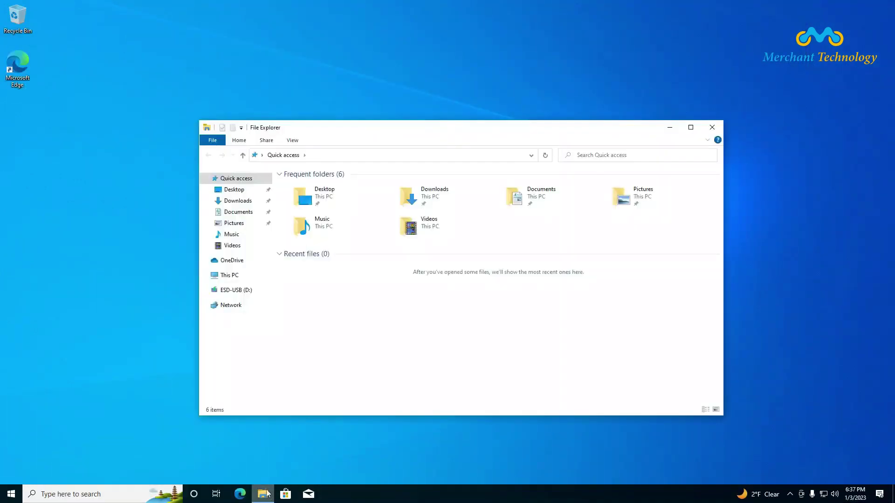
left_click(229, 275)
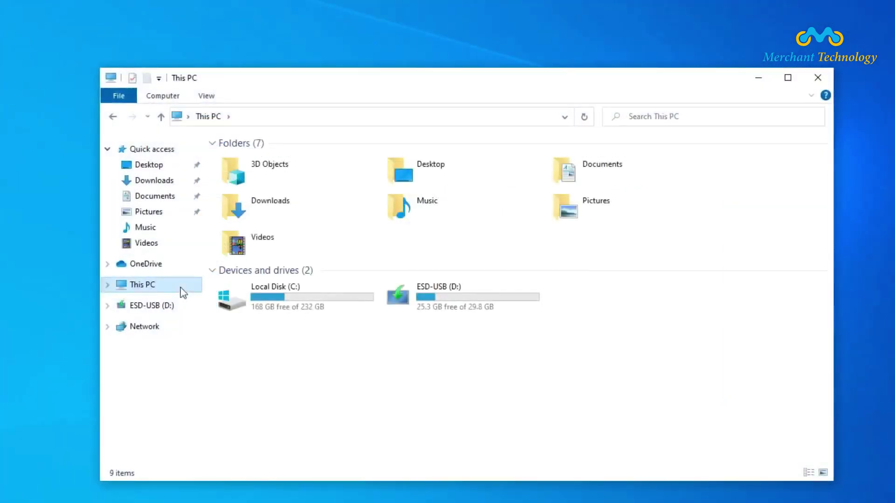